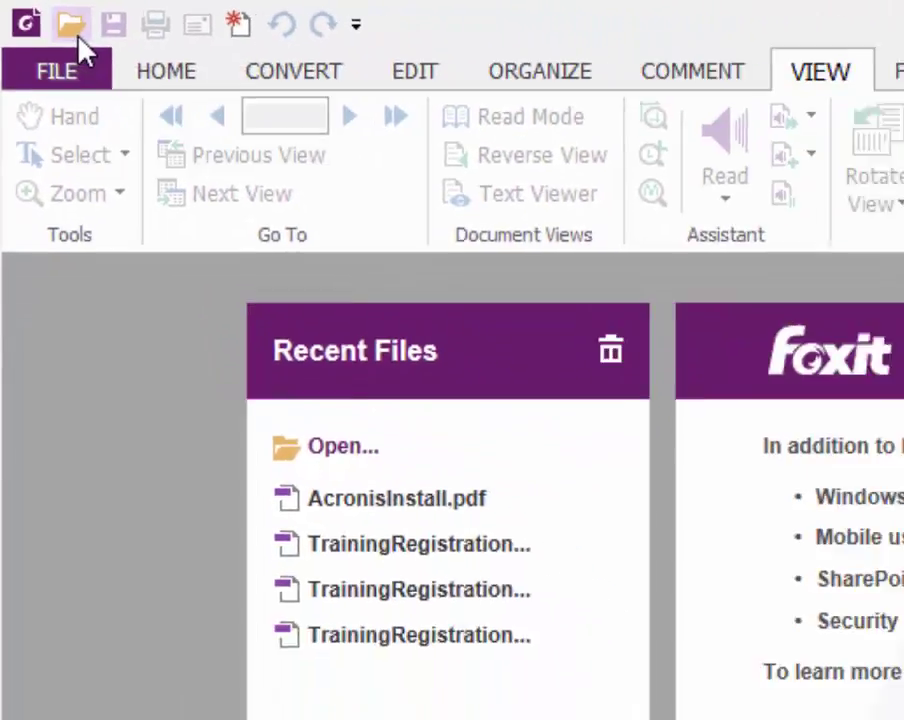
Step: Open AcronisInstall.pdf from the Desktop using the quick access Open icon
left_click(28, 11)
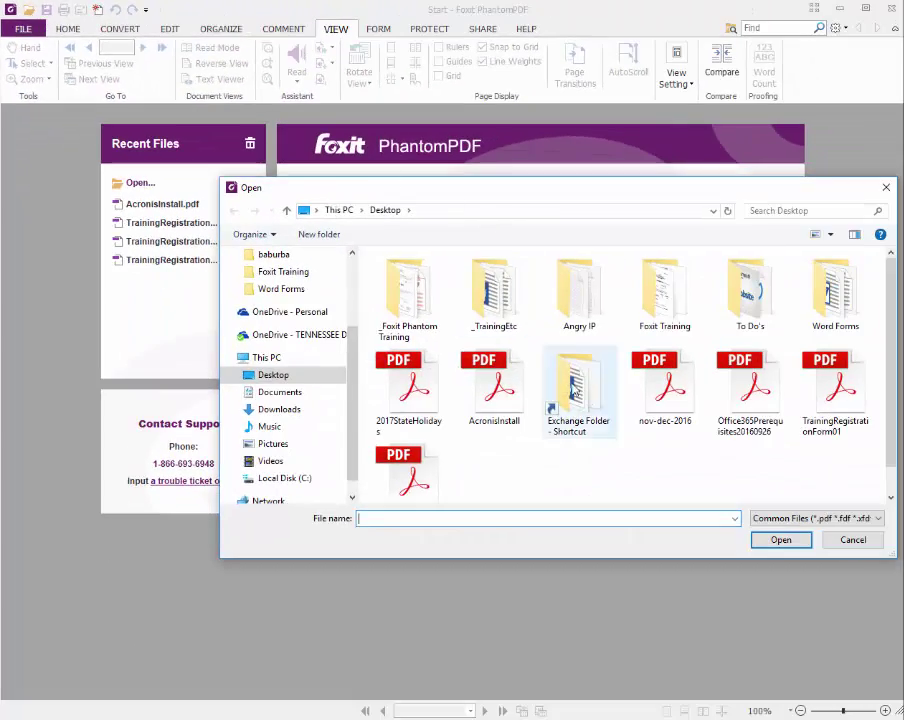
left_click(588, 461)
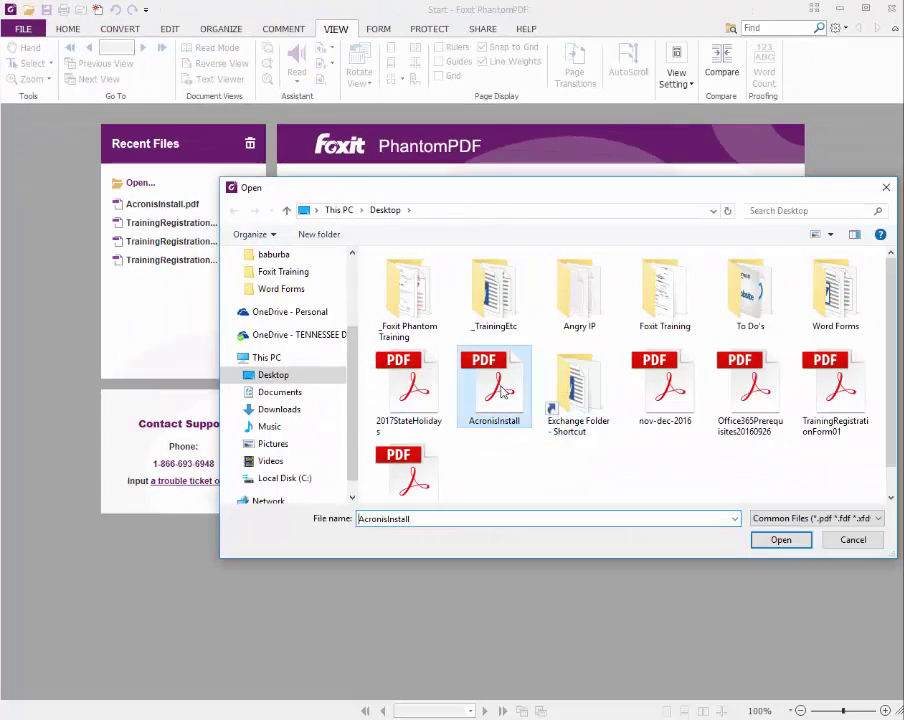
left_click(774, 538)
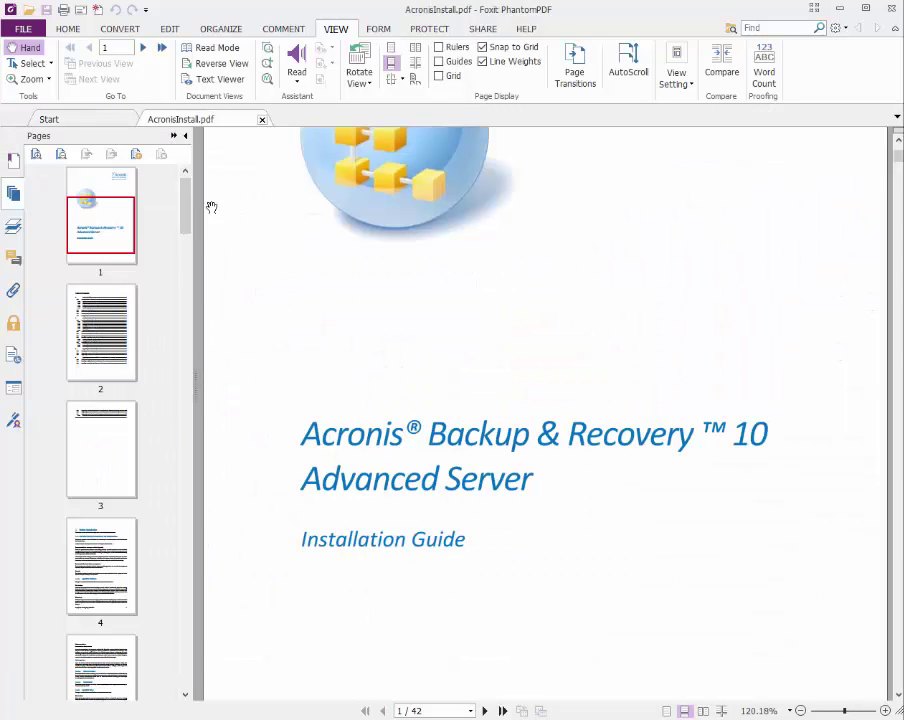
scroll(186, 201, "up", 1)
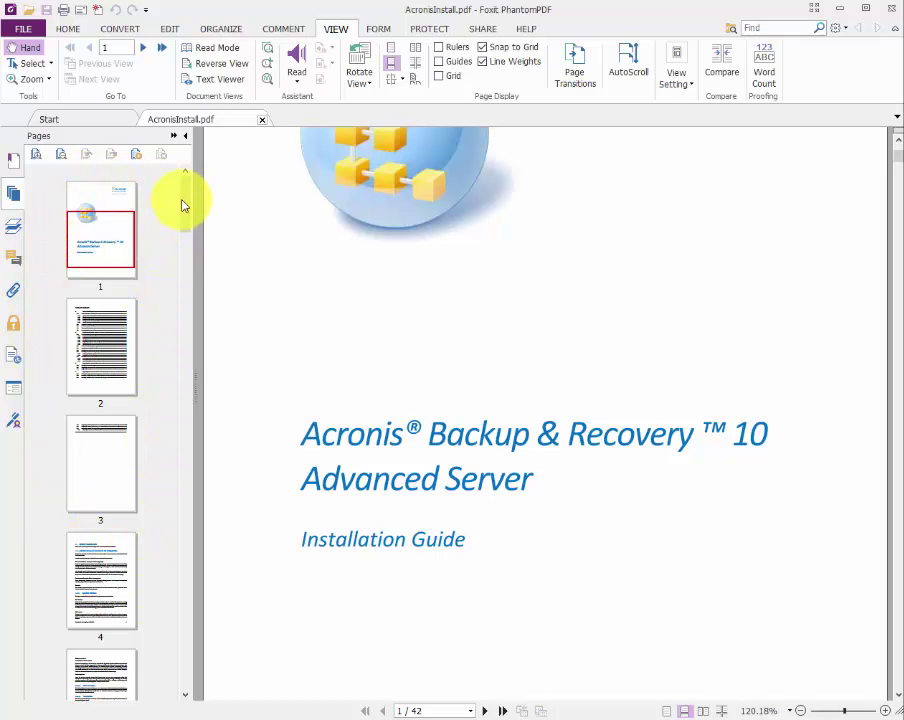
Step: Browse the 42 page thumbnails and select the page 6 thumbnail
left_click_drag(188, 212, 213, 709)
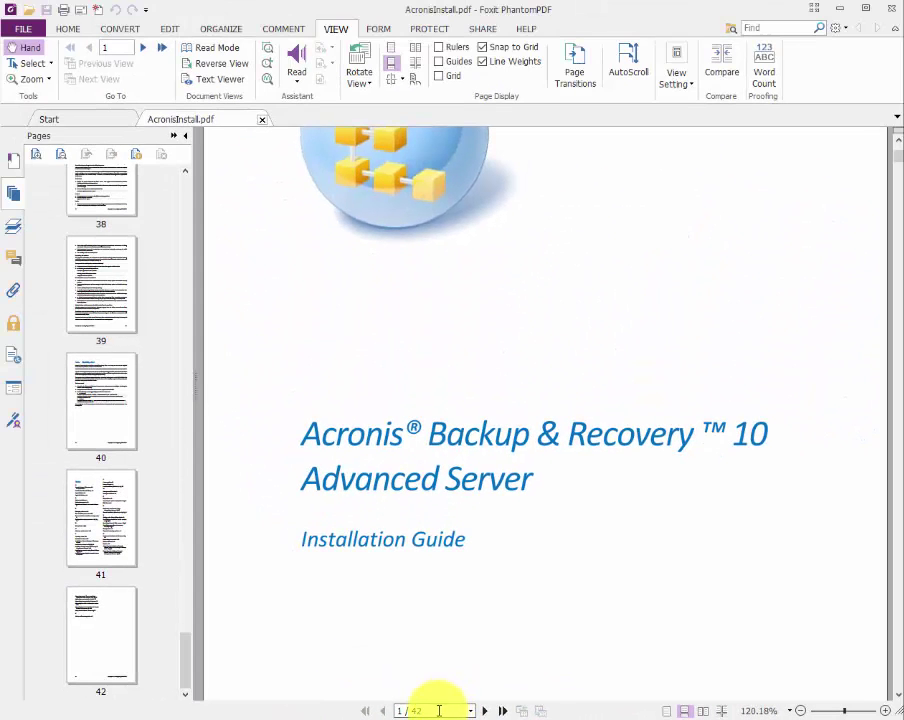
left_click_drag(439, 710, 467, 710)
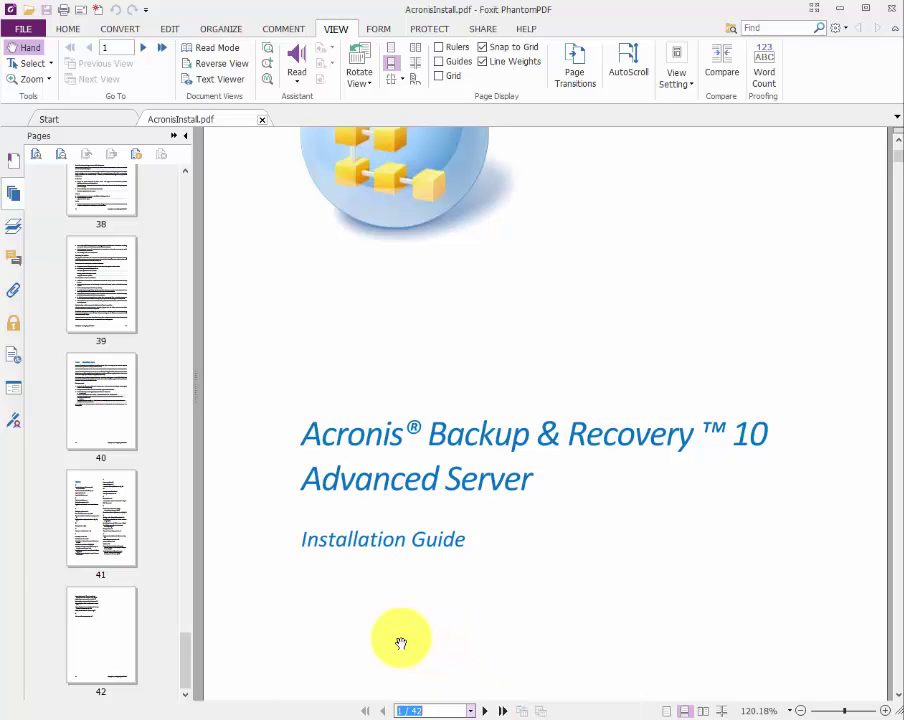
left_click_drag(196, 632, 163, 187)
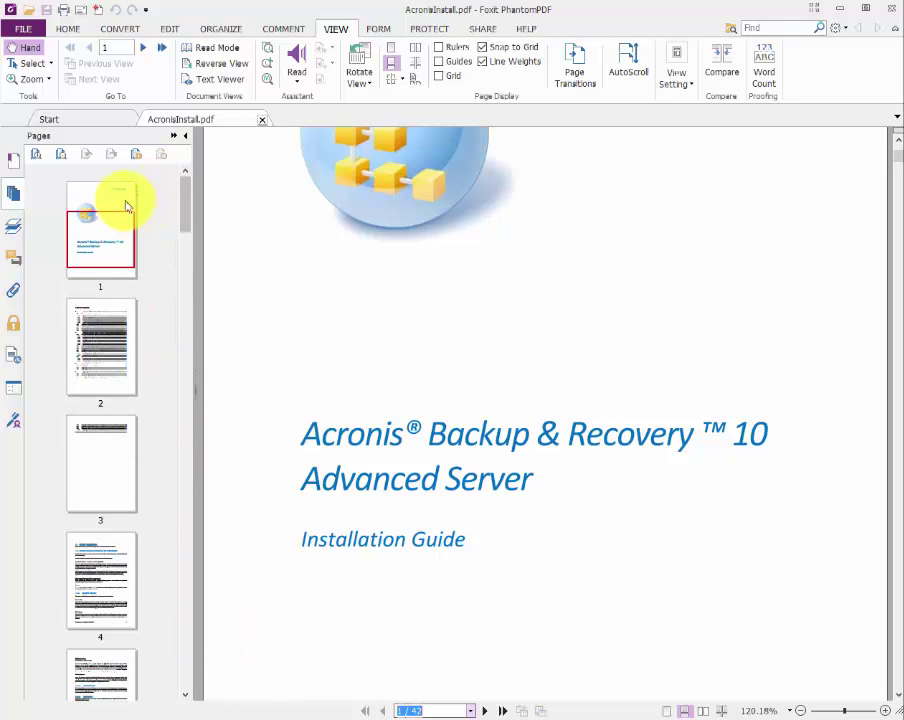
left_click(117, 196)
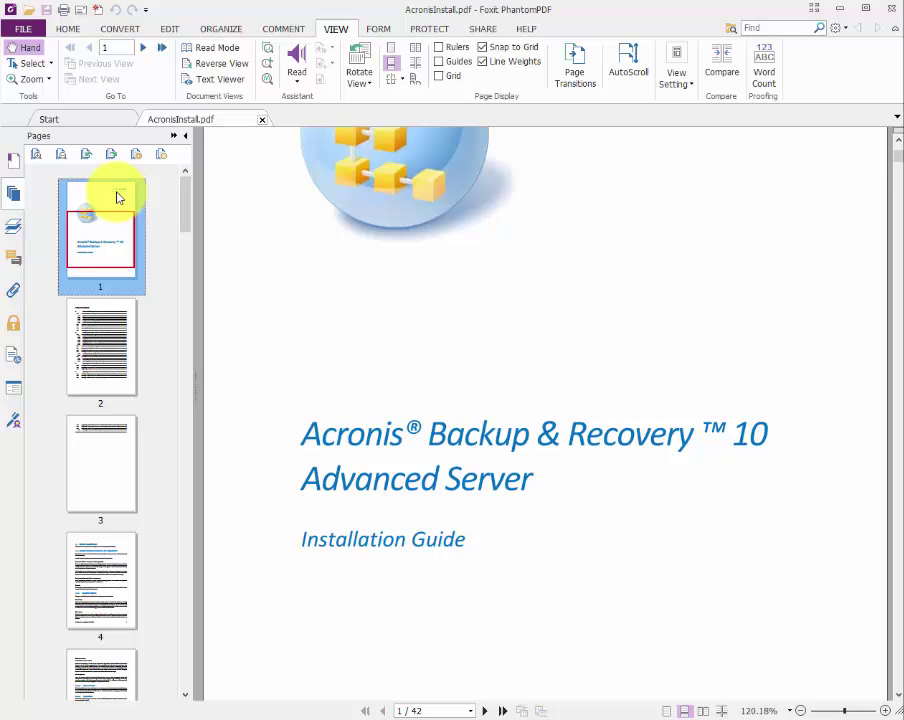
left_click(186, 266)
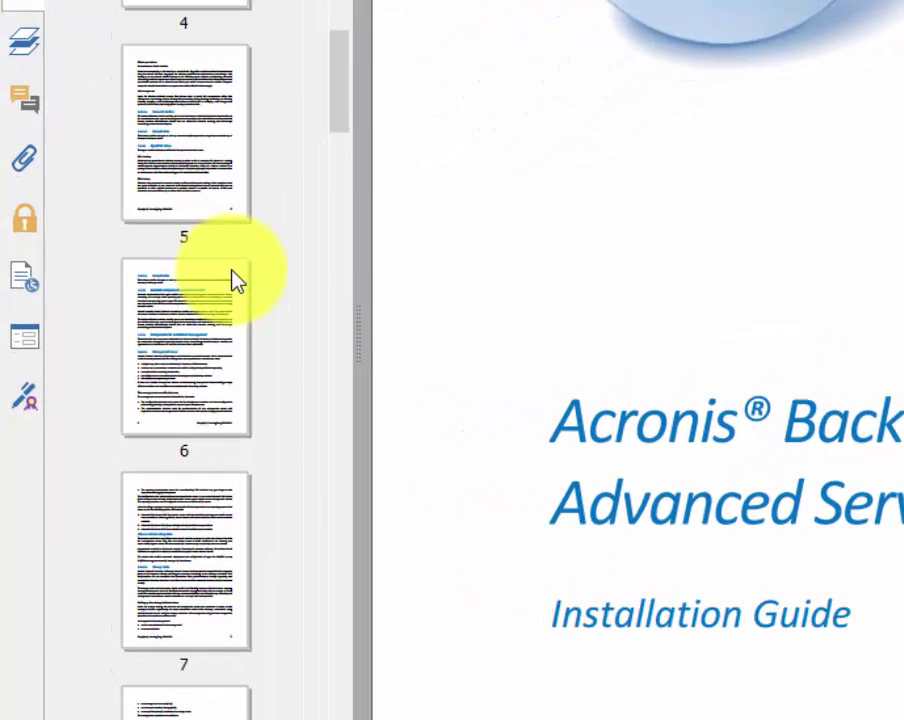
left_click(128, 357)
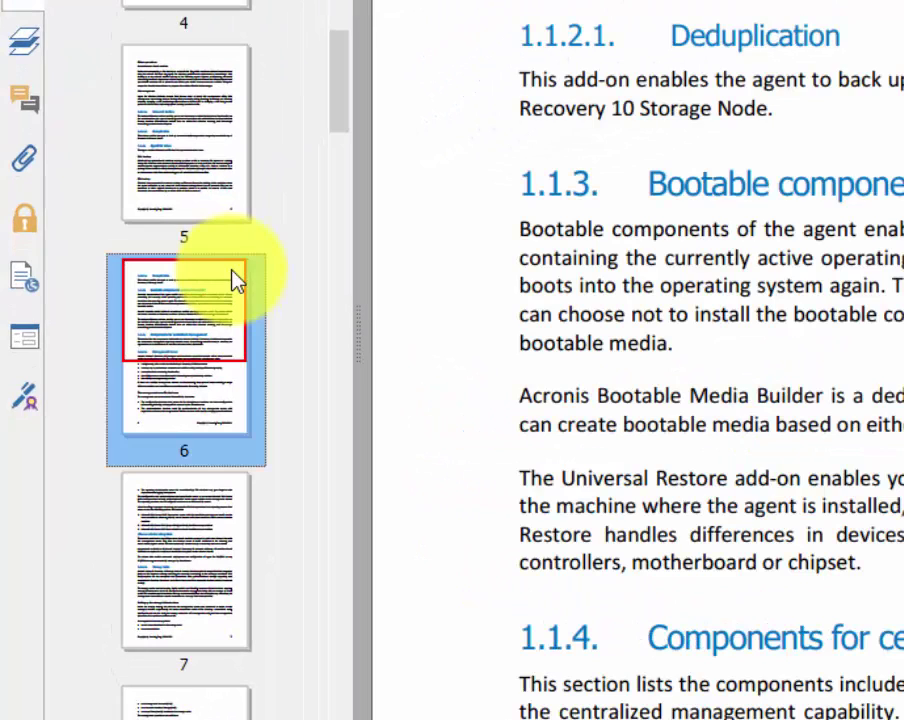
Step: Delete pages 6-42, both even and odd, and confirm the permanent deletion
right_click(198, 320)
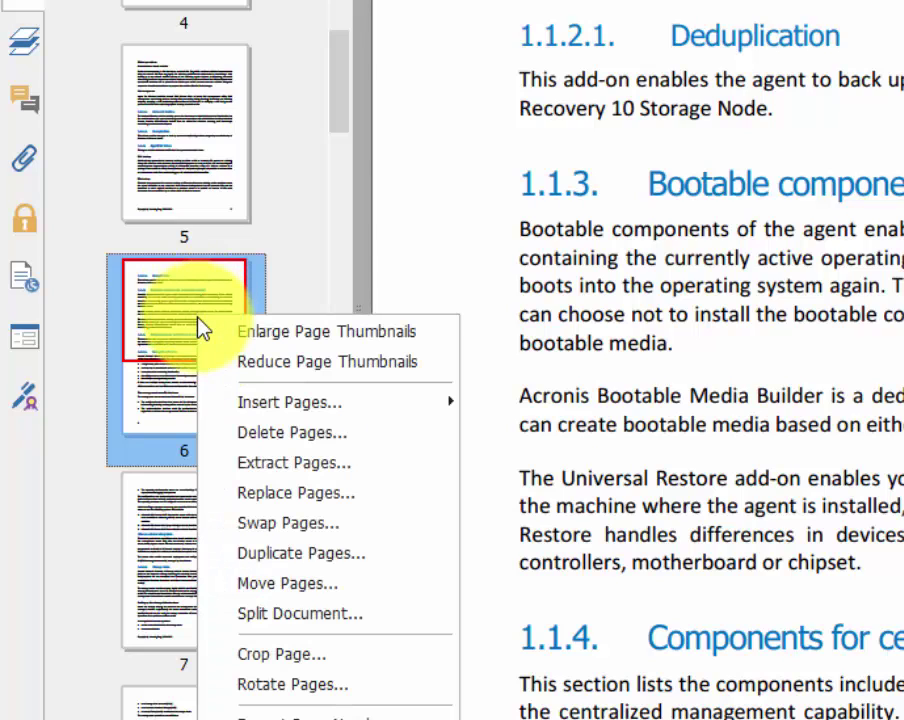
left_click(230, 434)
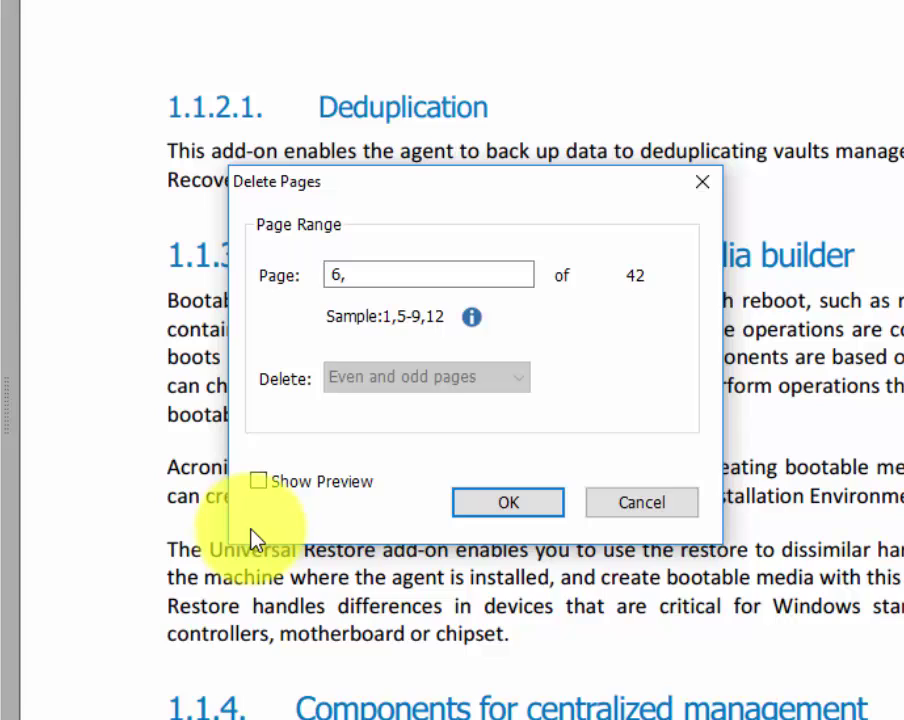
left_click(386, 276)
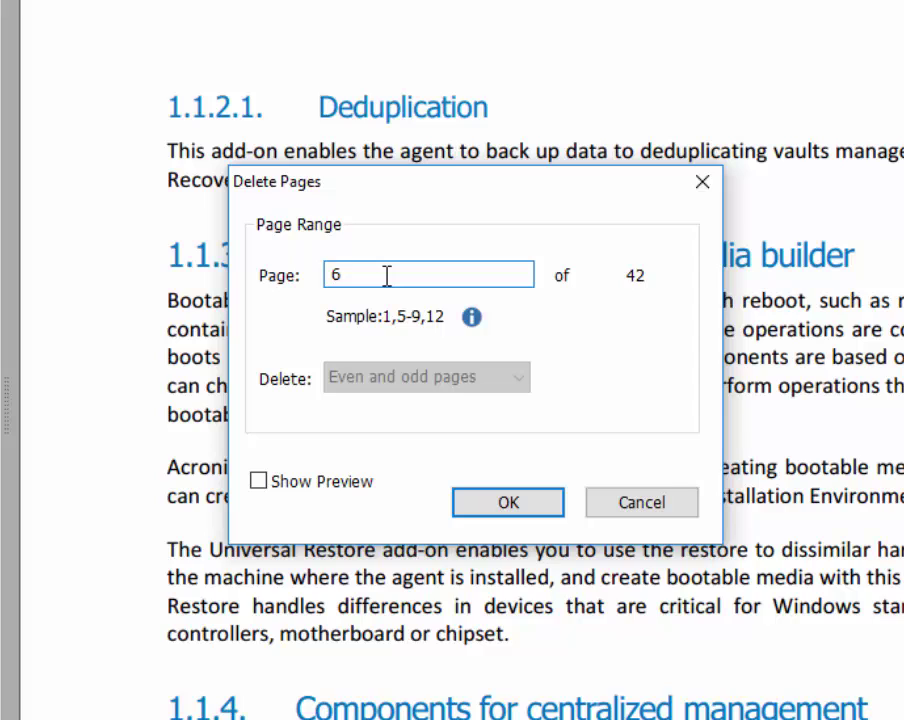
type("-")
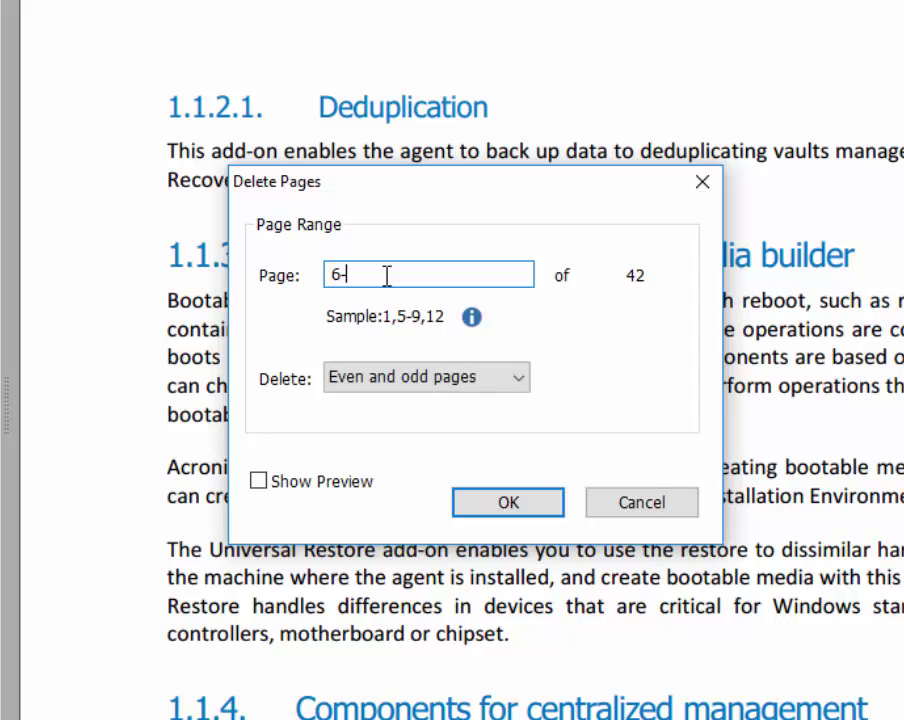
type("42")
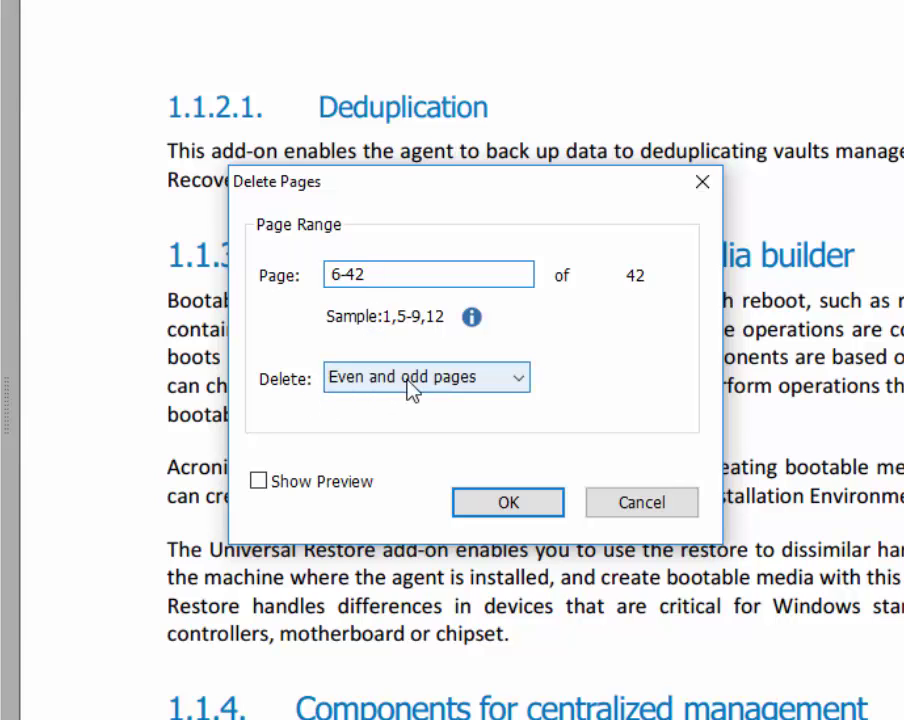
left_click(520, 380)
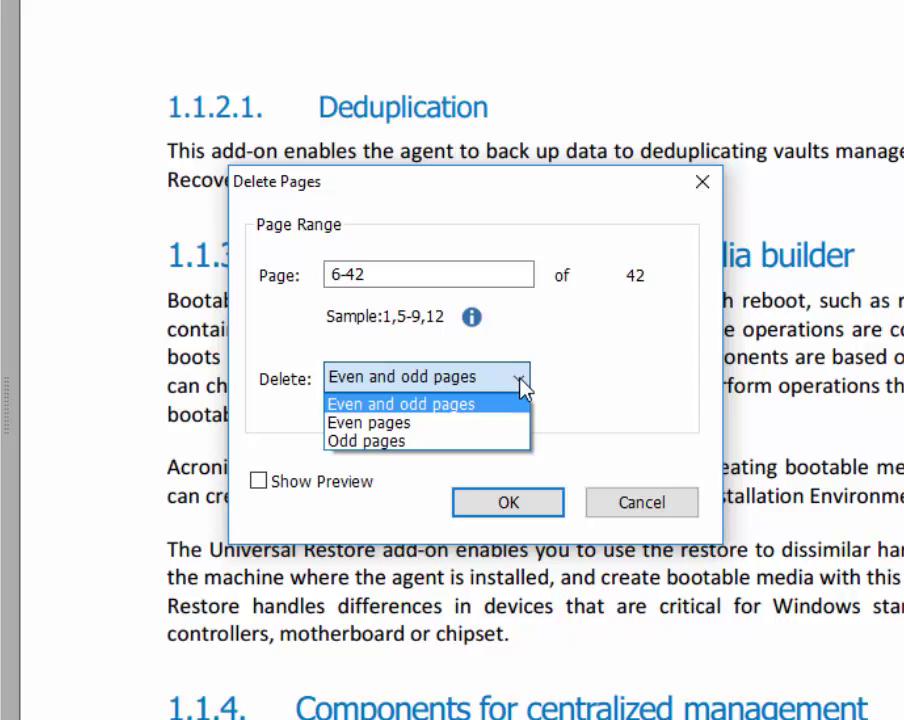
left_click(596, 412)
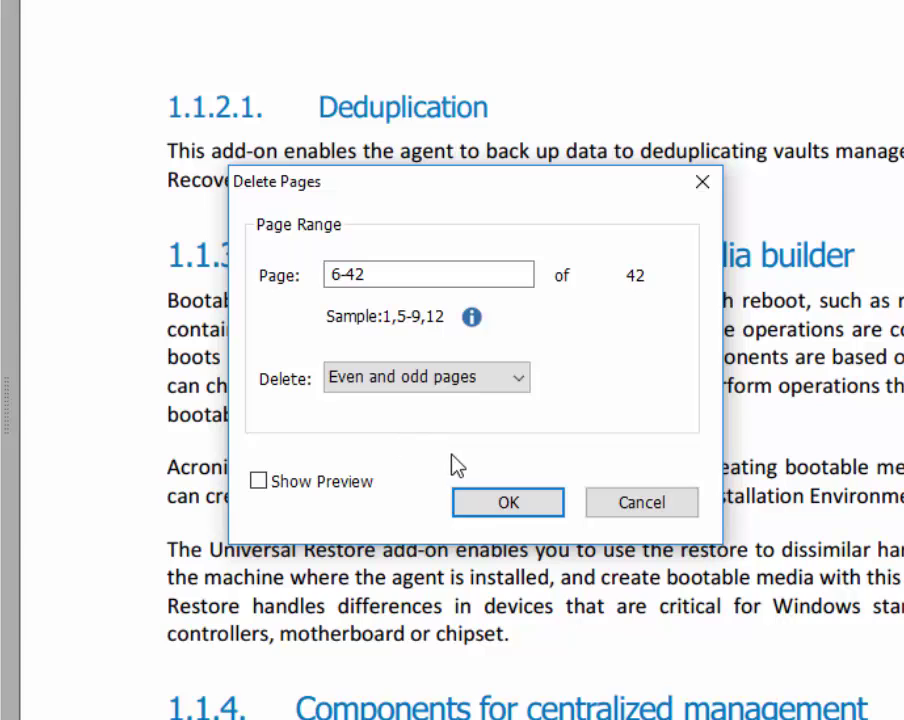
left_click(509, 504)
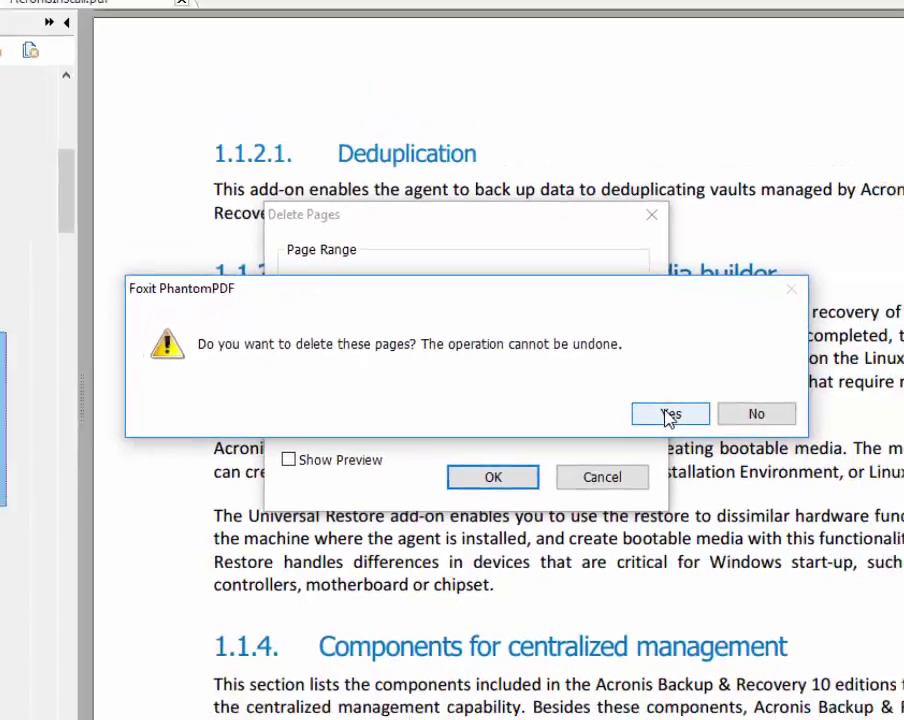
left_click(669, 418)
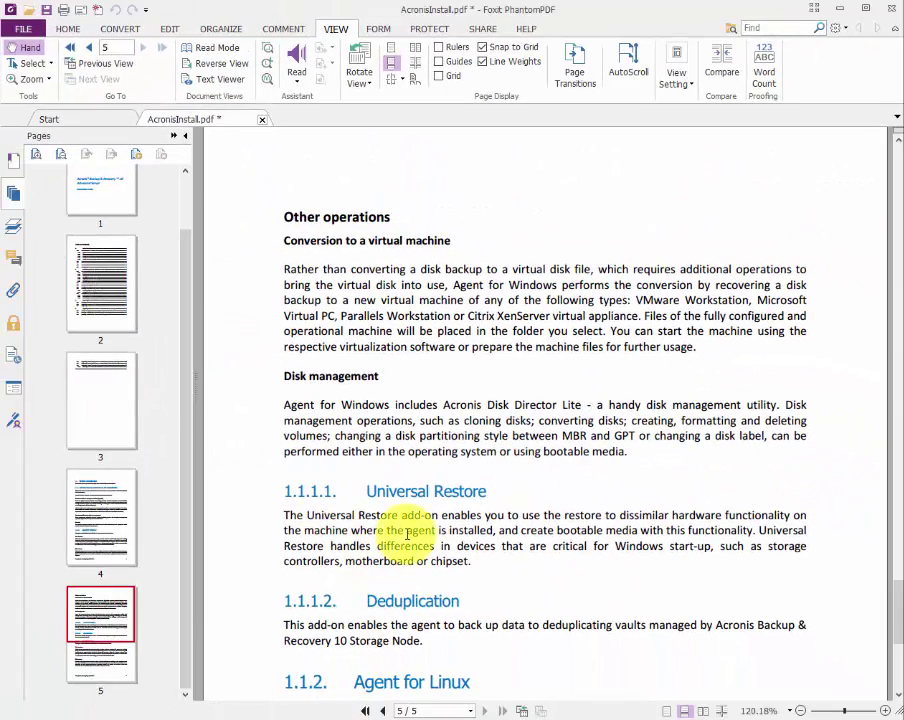
Step: Review the five remaining pages, then open 2017StateHolidays.pdf in a new tab
left_click_drag(184, 444, 212, 312)
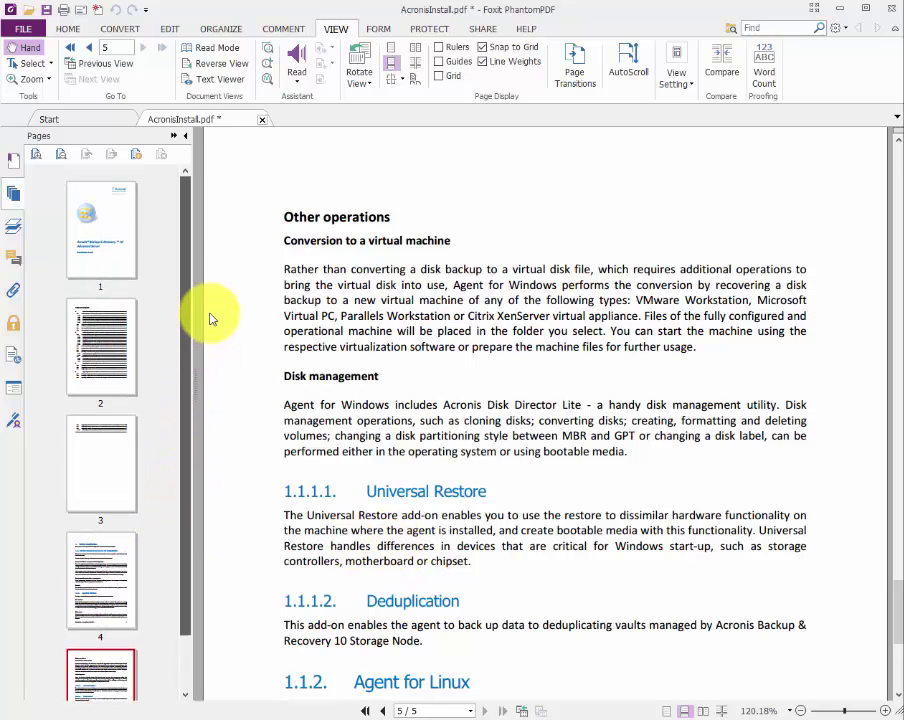
left_click(111, 229)
key("Down")
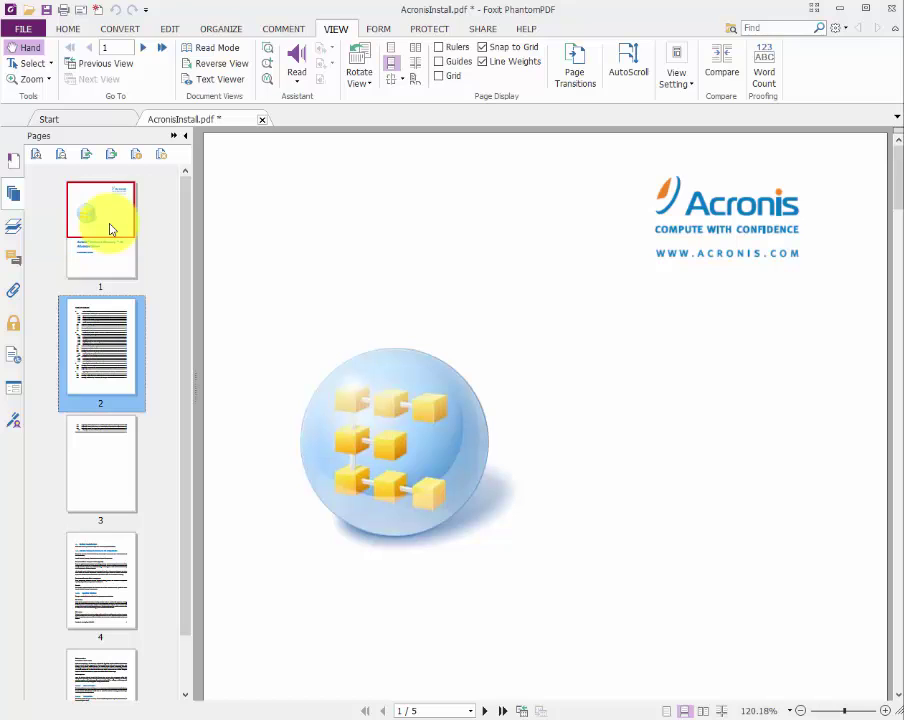
key("Down")
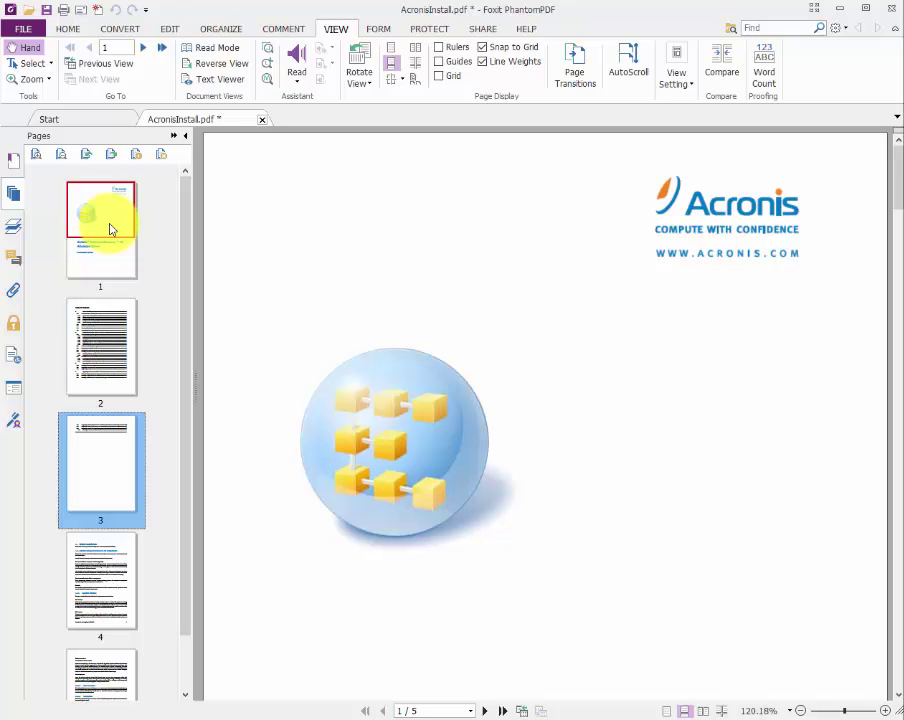
left_click_drag(184, 350, 191, 469)
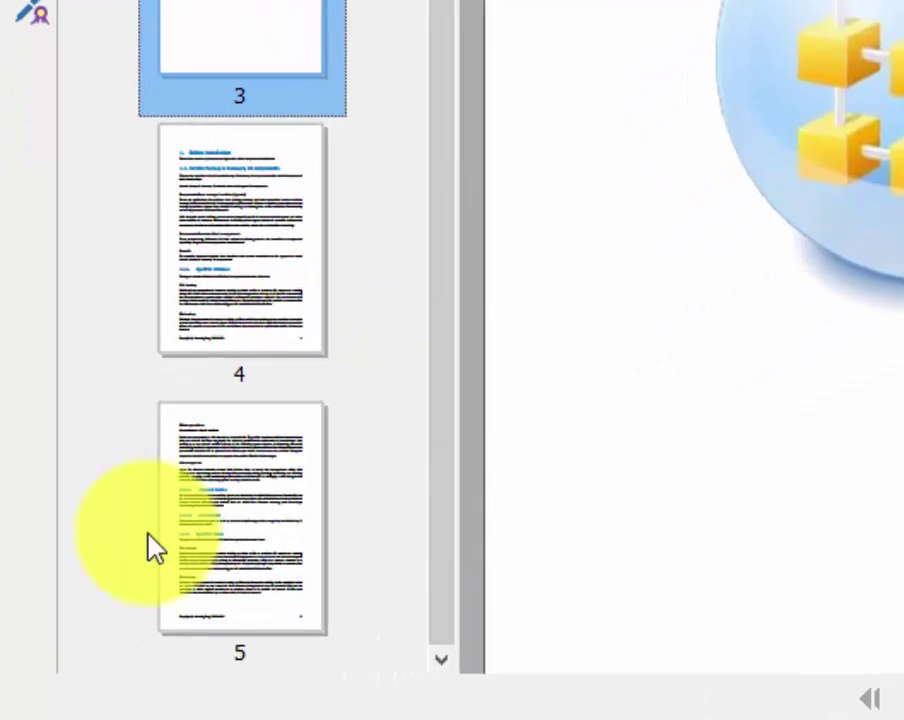
left_click(290, 502)
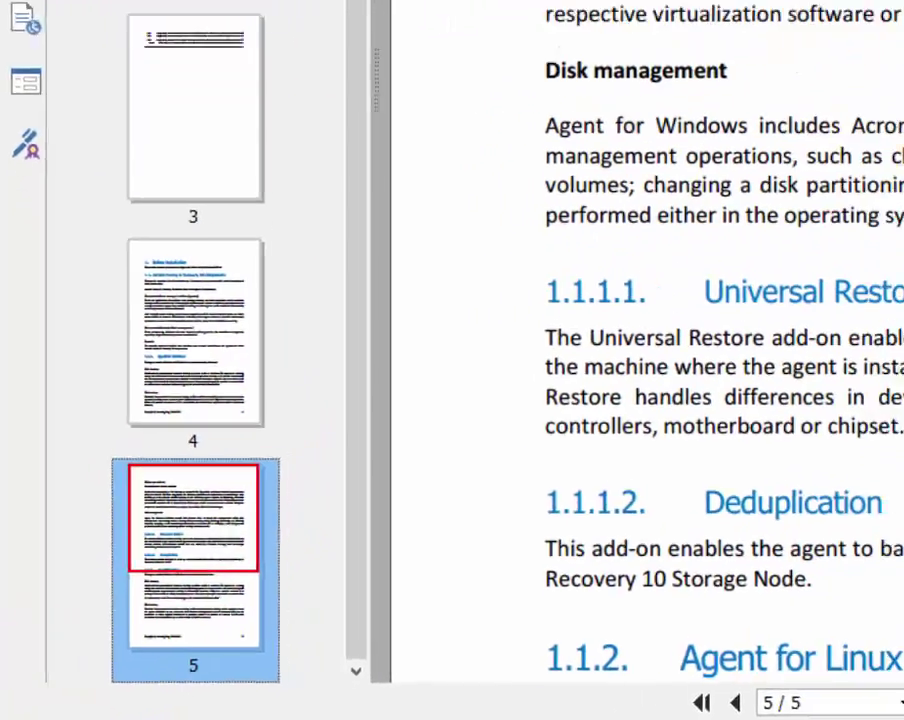
left_click_drag(186, 460, 184, 170)
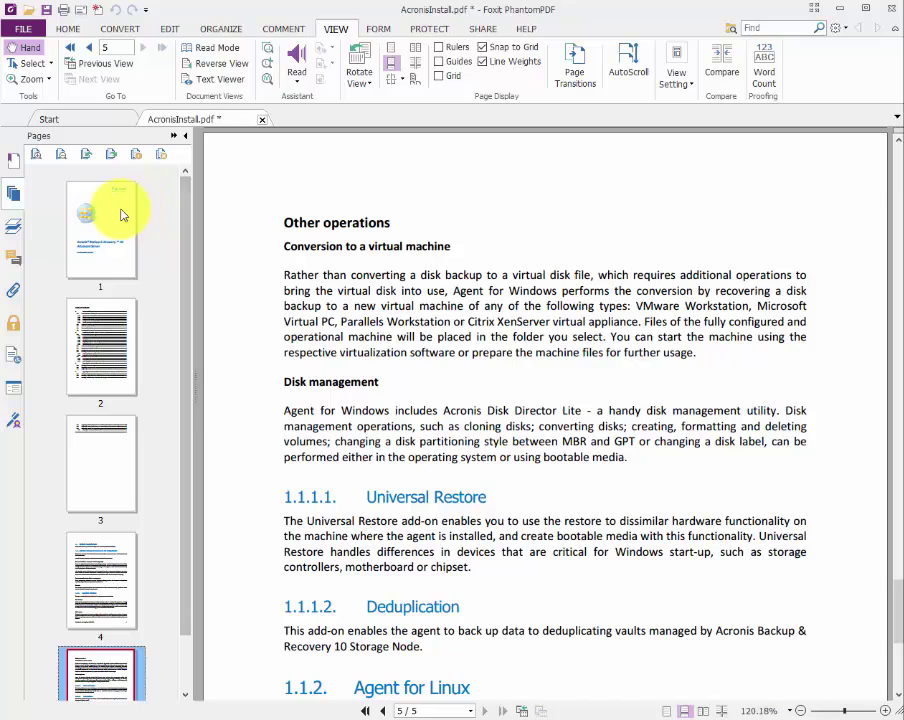
left_click(120, 215)
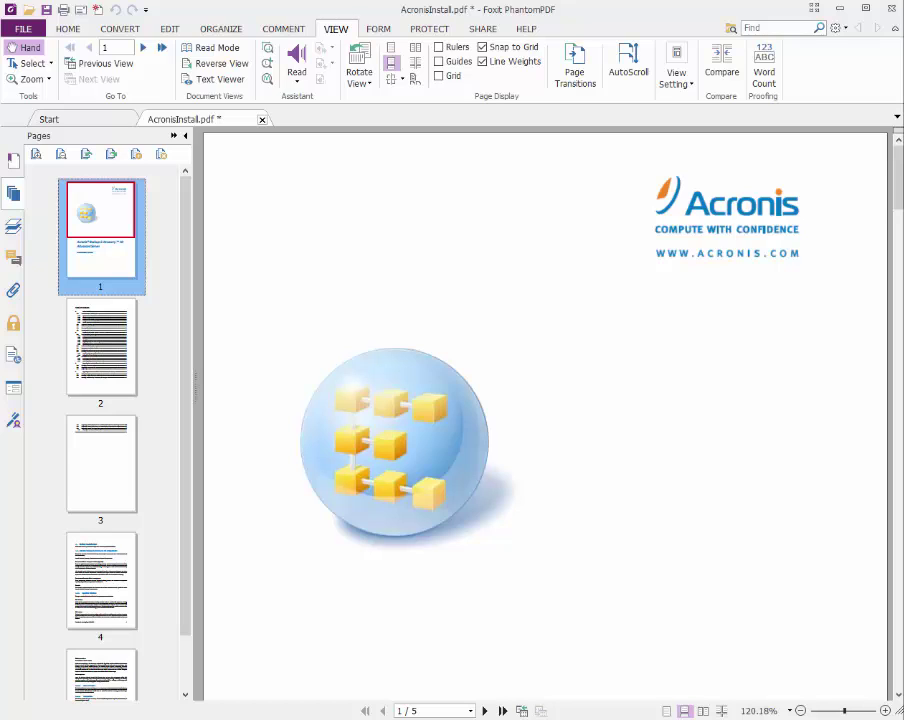
left_click_drag(0, 600, 76, 520)
Step: Close the floating Bookmarks panel and the 2017StateHolidays.pdf tab
left_click_drag(224, 323, 295, 263)
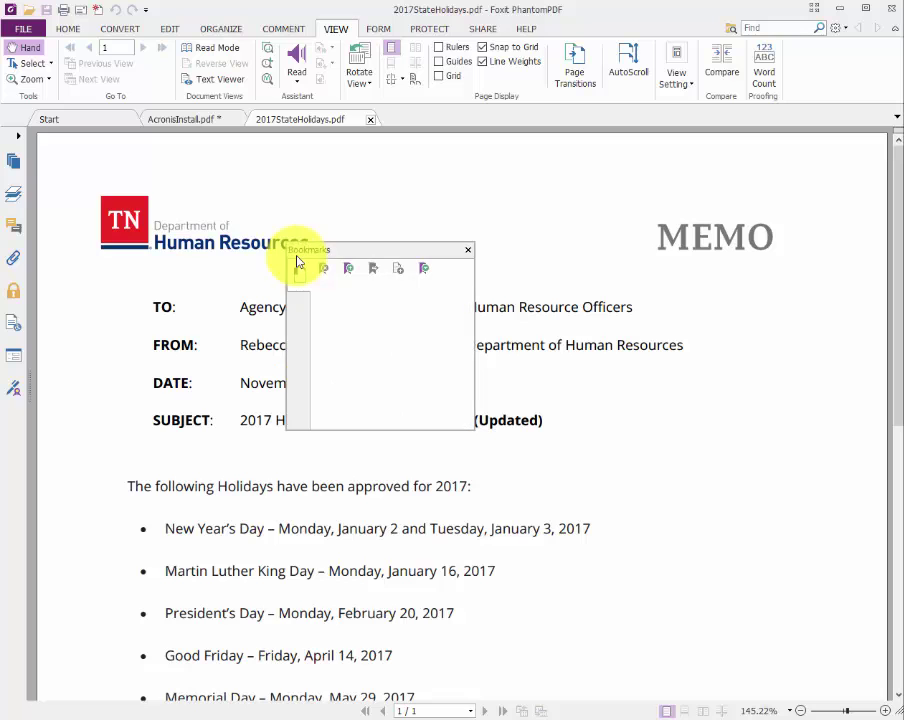
left_click(468, 249)
left_click(372, 121)
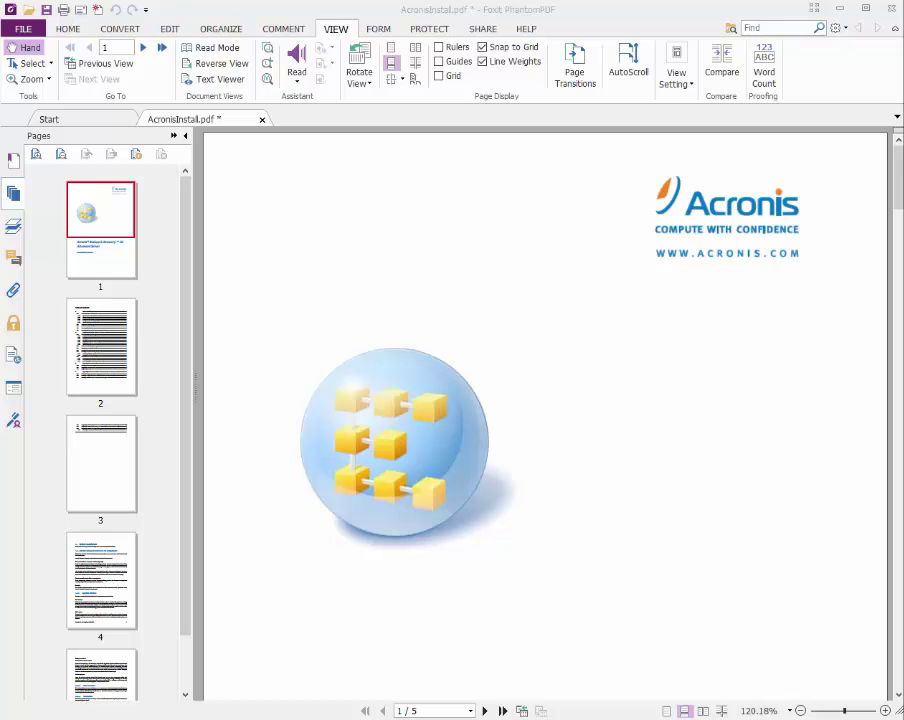
Step: Drag the holiday memo page into the Pages panel, dropping it between pages 1 and 2
left_click_drag(100, 230, 132, 443)
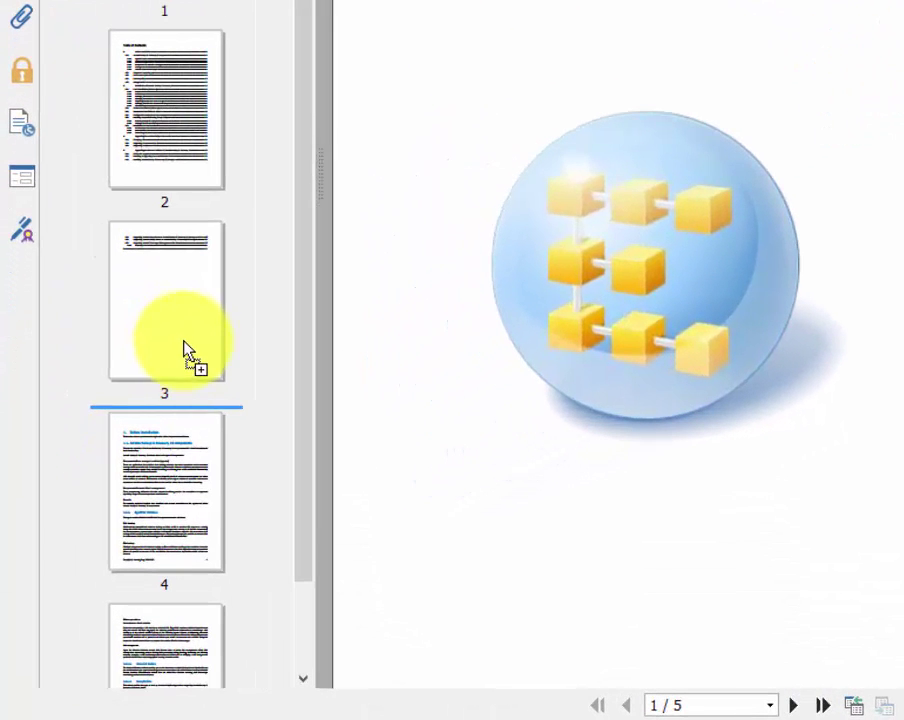
left_click_drag(218, 278, 230, 32)
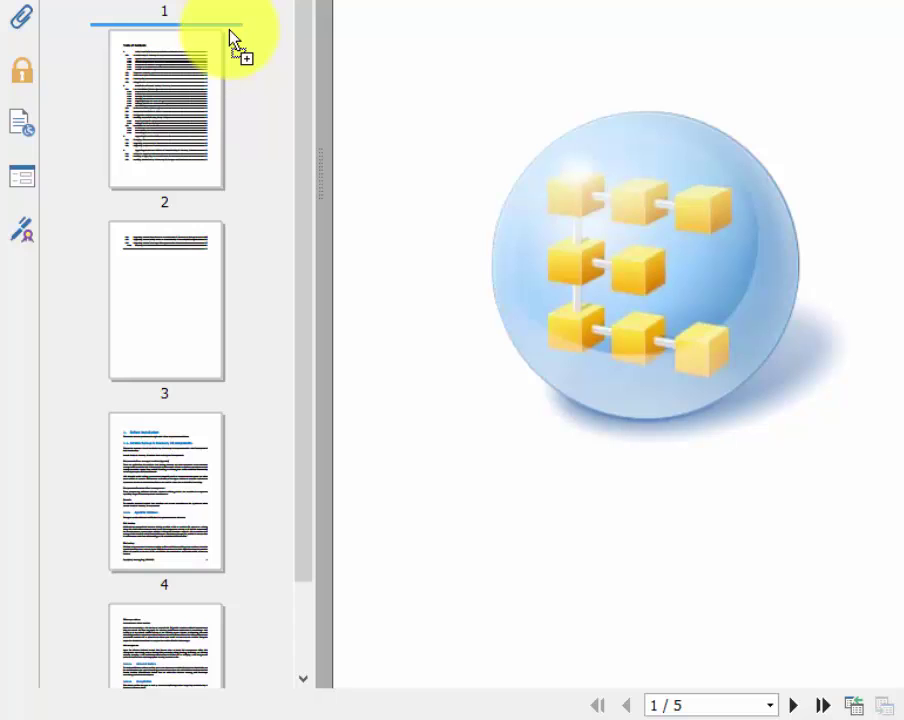
mouse_move(230, 32)
left_mouse_down()
mouse_move(242, 256)
mouse_move(214, 408)
mouse_move(220, 458)
mouse_move(198, 590)
mouse_move(232, 432)
mouse_move(244, 307)
mouse_move(222, 210)
mouse_move(226, 29)
left_mouse_up()
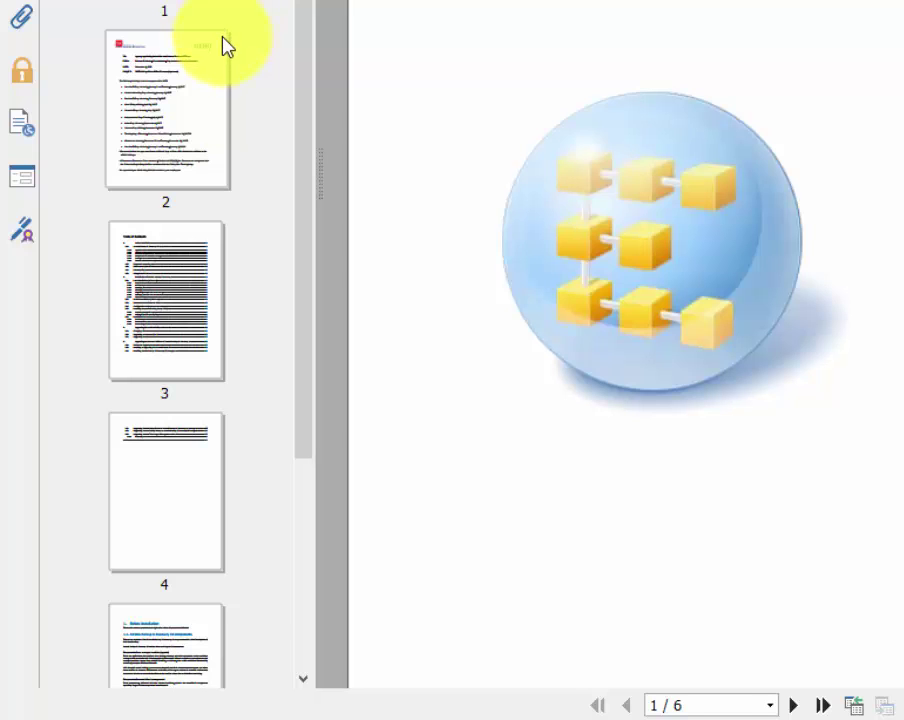
left_click(210, 100)
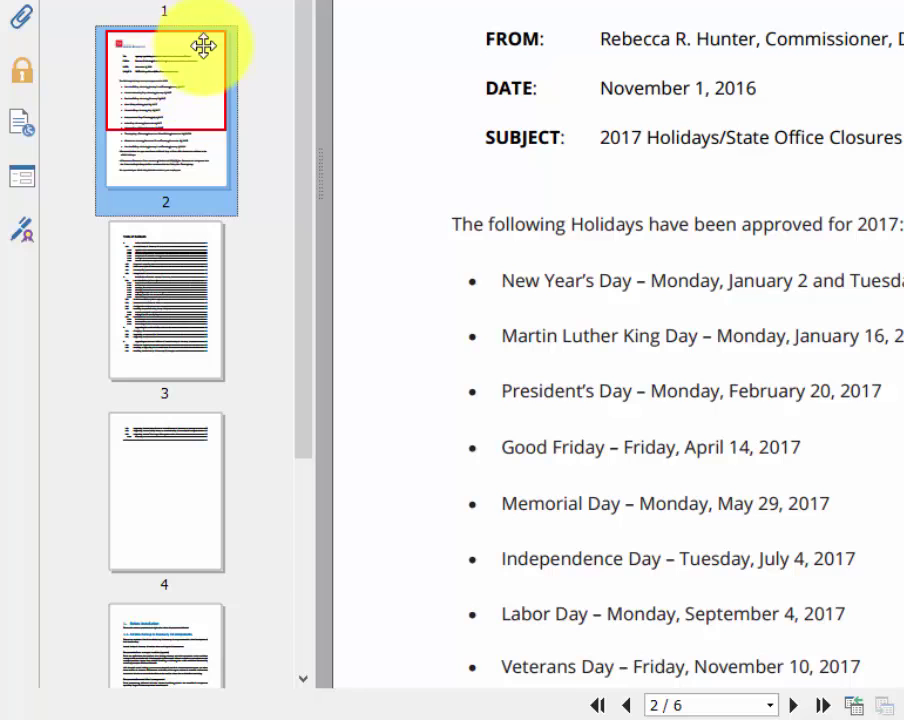
left_click_drag(222, 61, 216, 413)
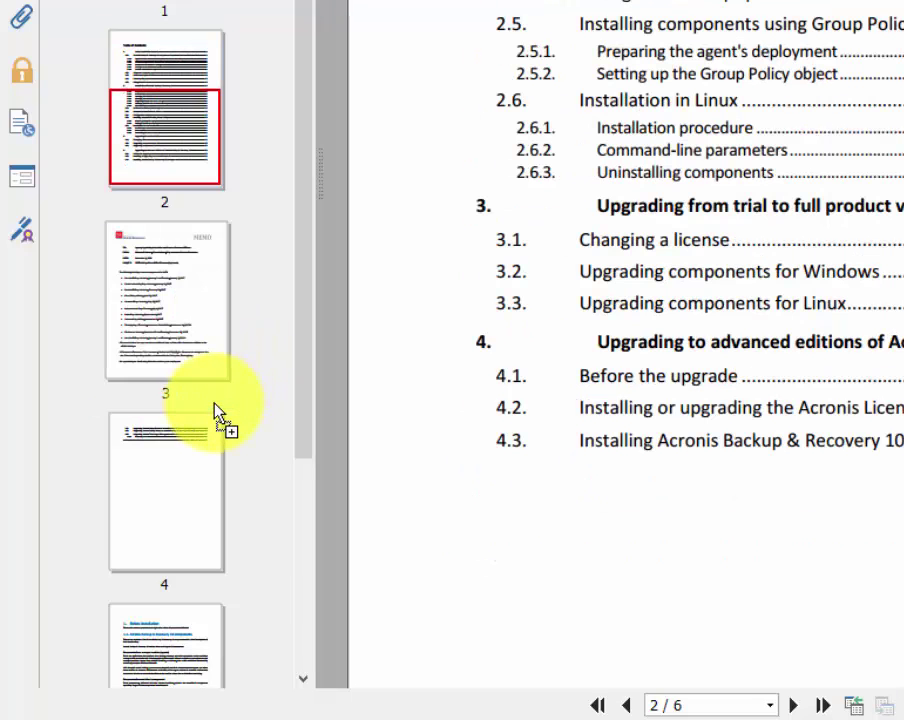
left_click(186, 244)
left_click_drag(196, 234, 277, 417)
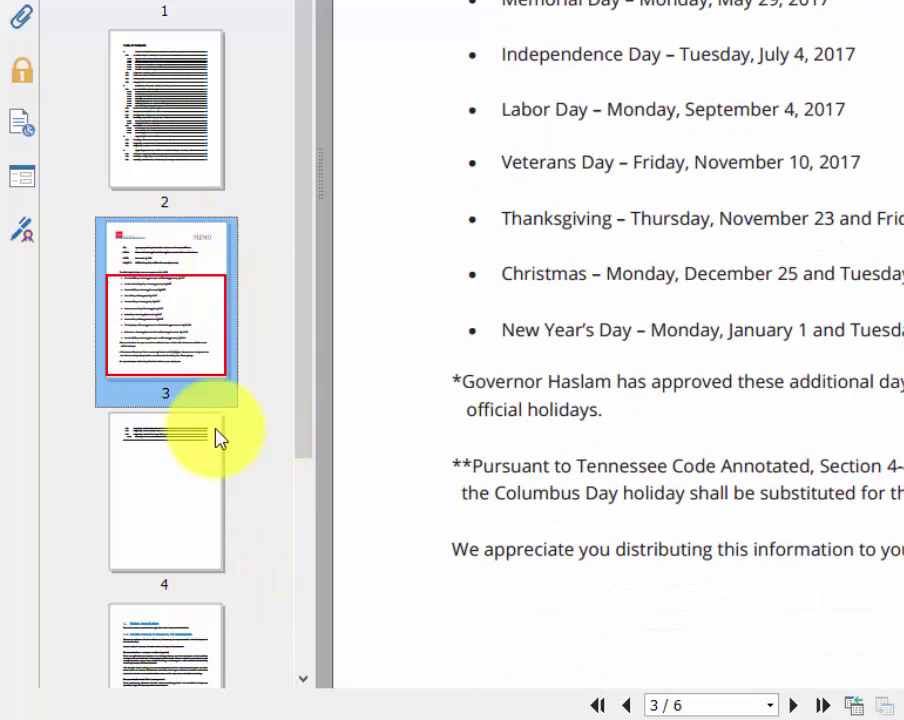
left_click_drag(188, 370, 200, 591)
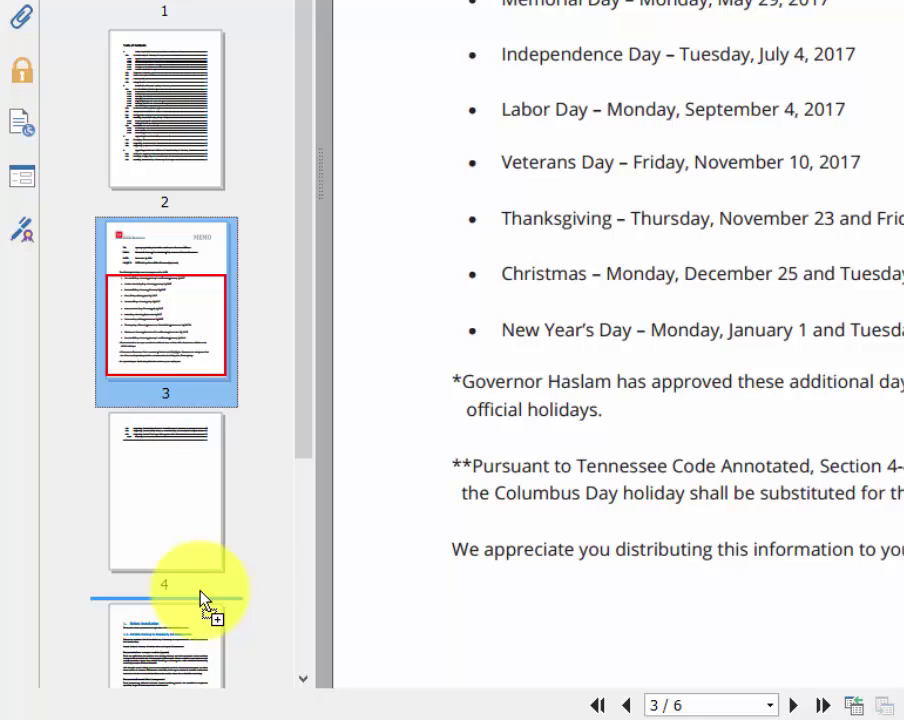
left_click_drag(200, 591, 201, 592)
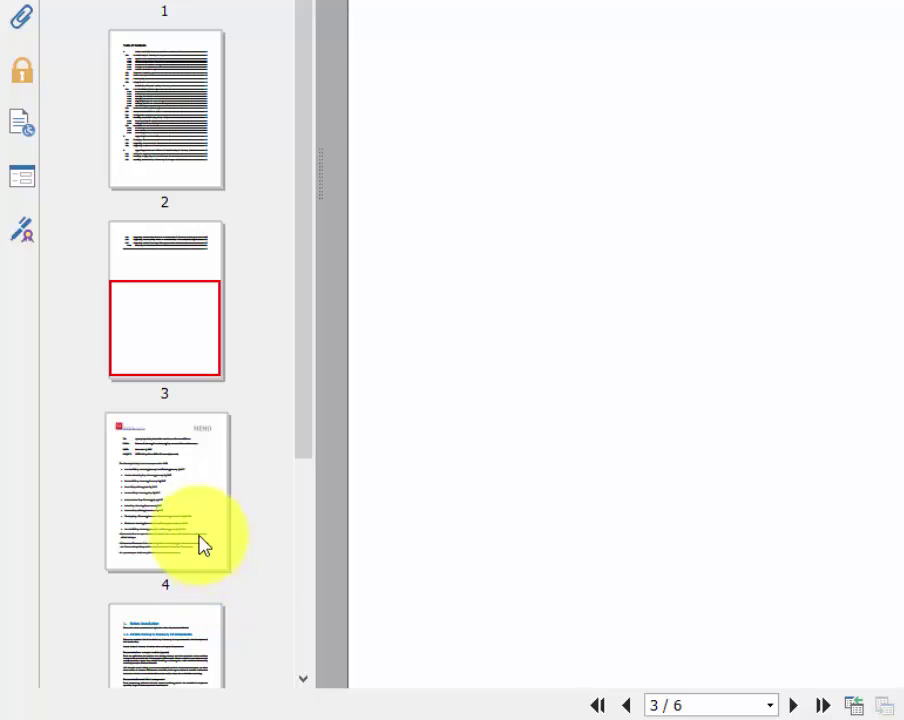
left_click(180, 508)
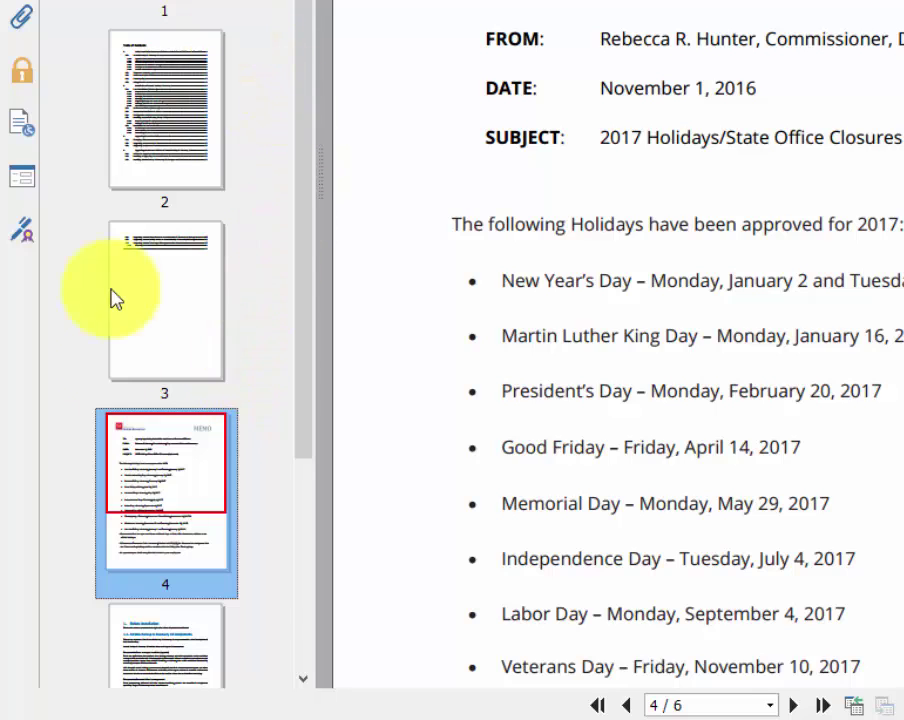
left_click_drag(174, 468, 208, 42)
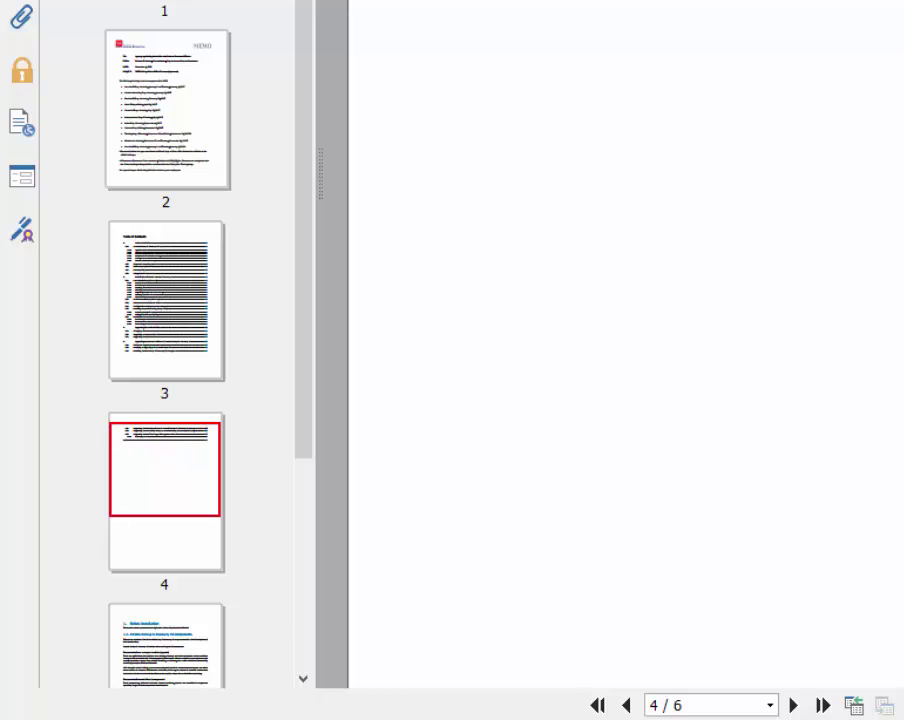
left_click(140, 12)
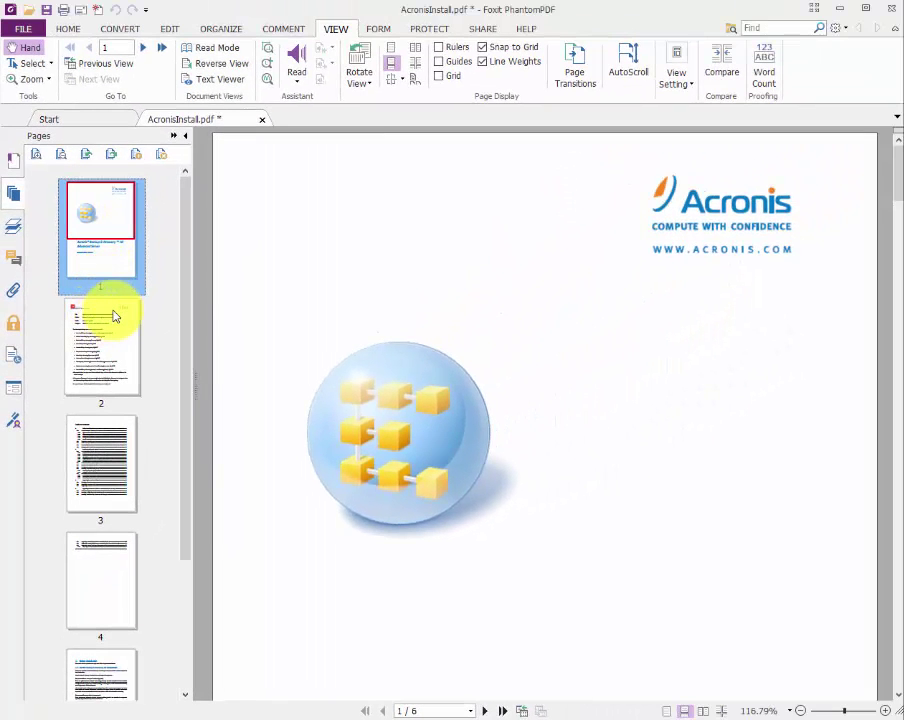
left_click(114, 317)
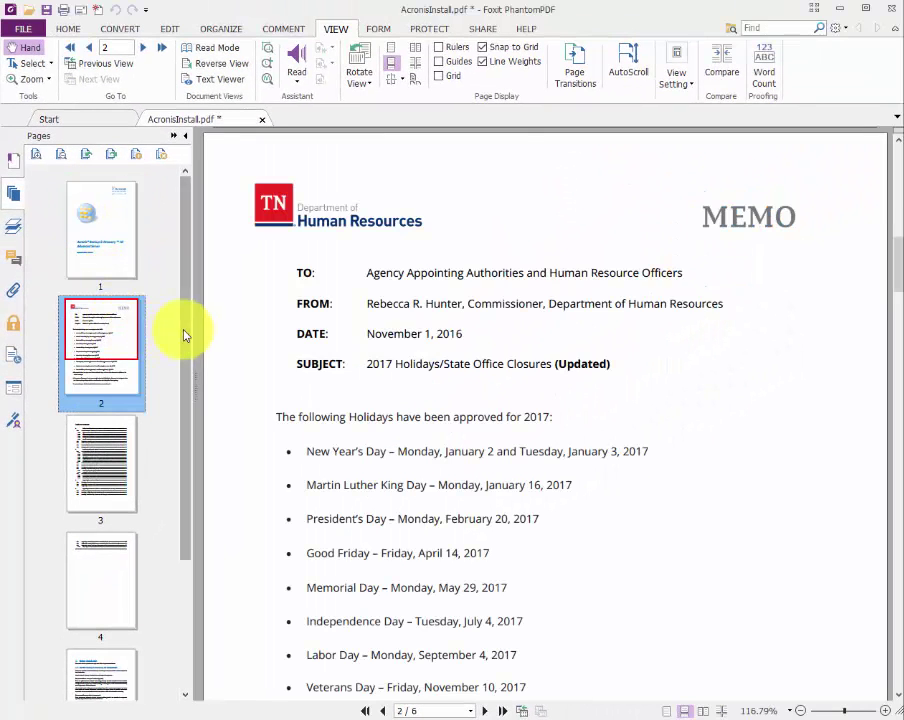
left_click_drag(182, 334, 202, 540)
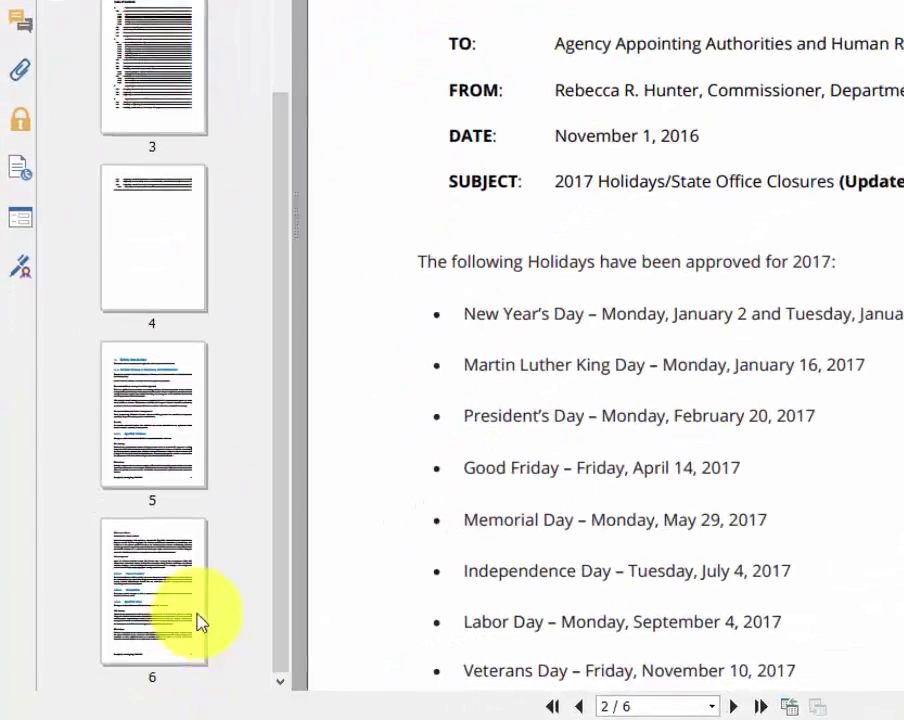
left_click(116, 620)
left_click(212, 395)
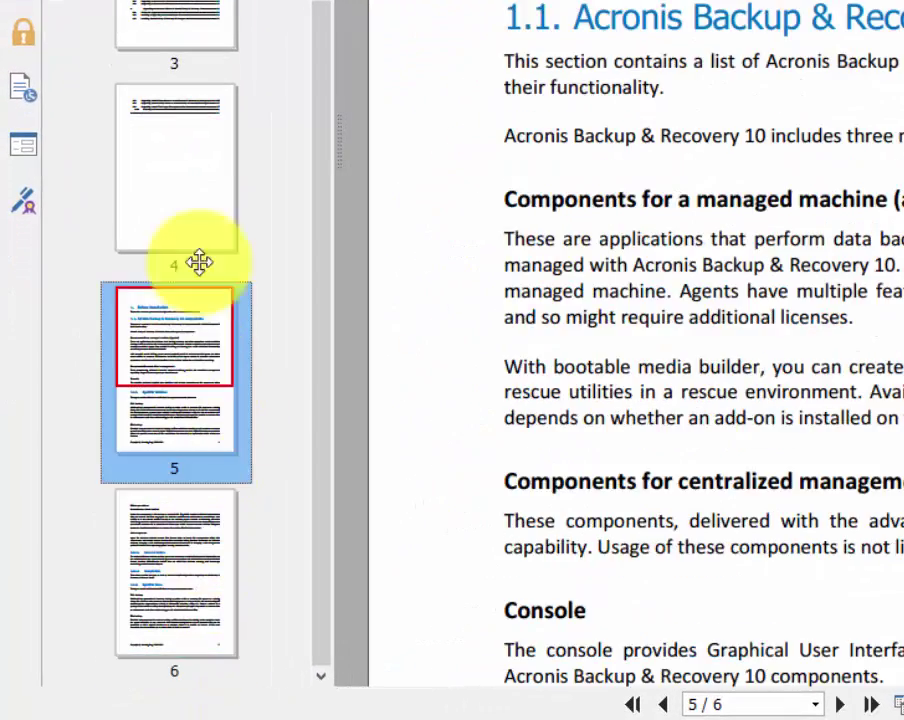
left_click(161, 156)
left_click(141, 206)
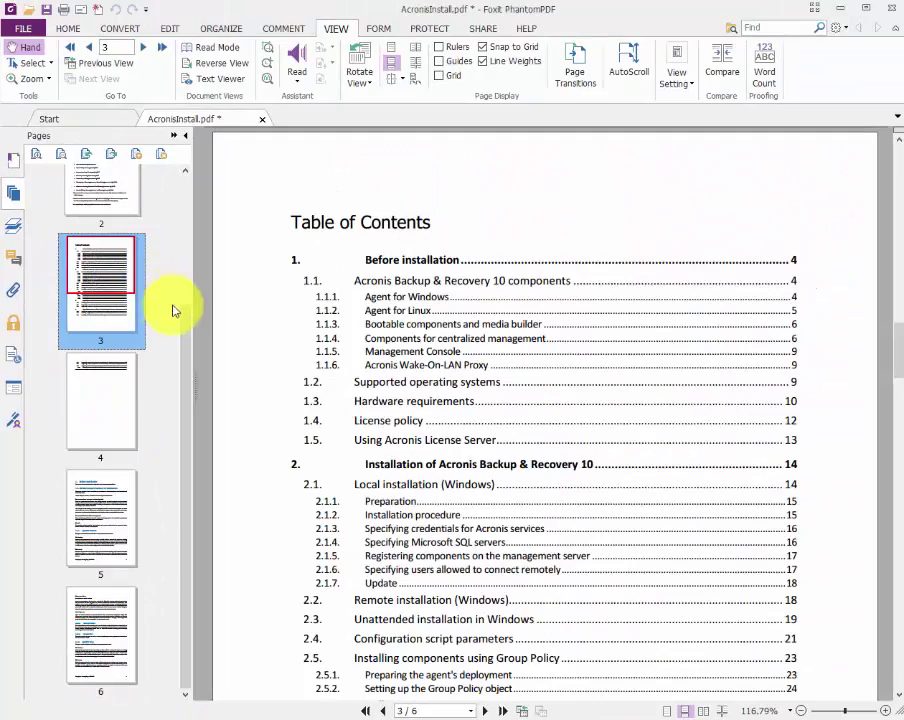
left_click_drag(187, 318, 136, 194)
left_click(136, 194)
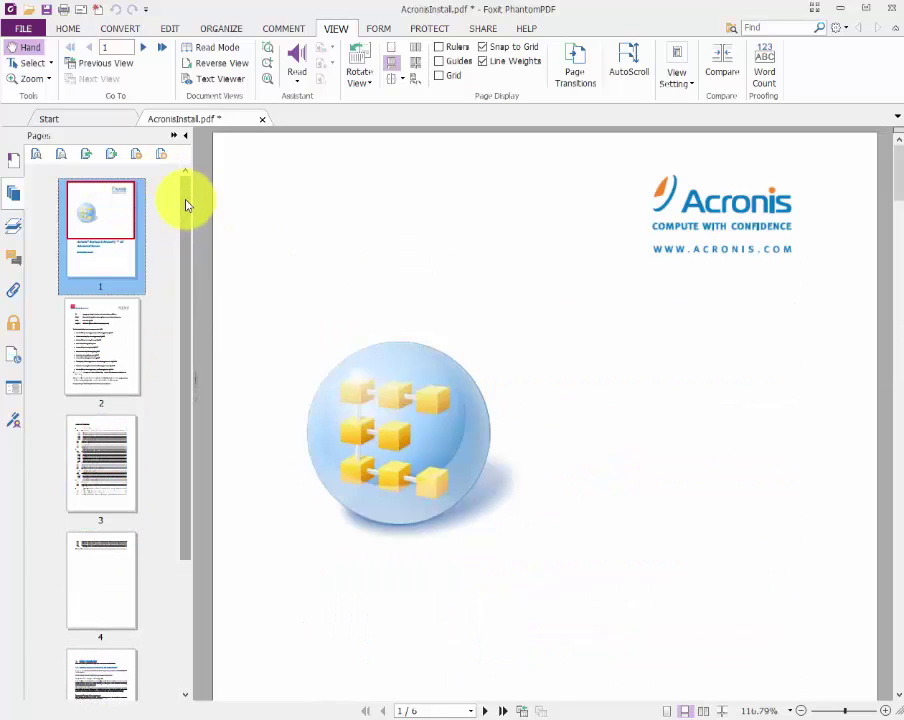
left_click(20, 27)
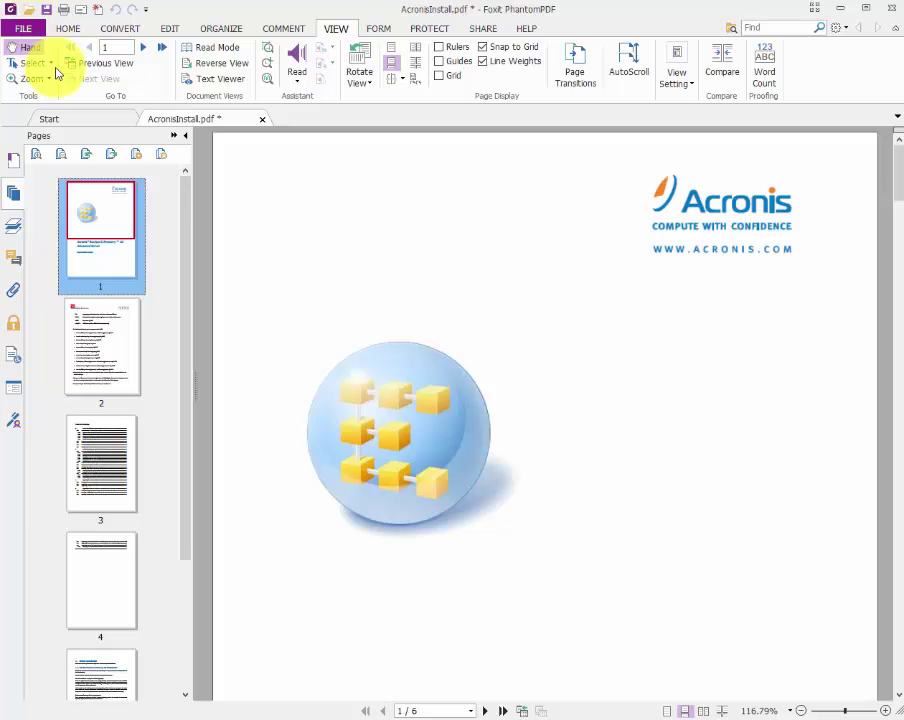
Step: Save the document to the Desktop as Test01.pdf and bring its Acrobat Reader copy into view
left_click(44, 166)
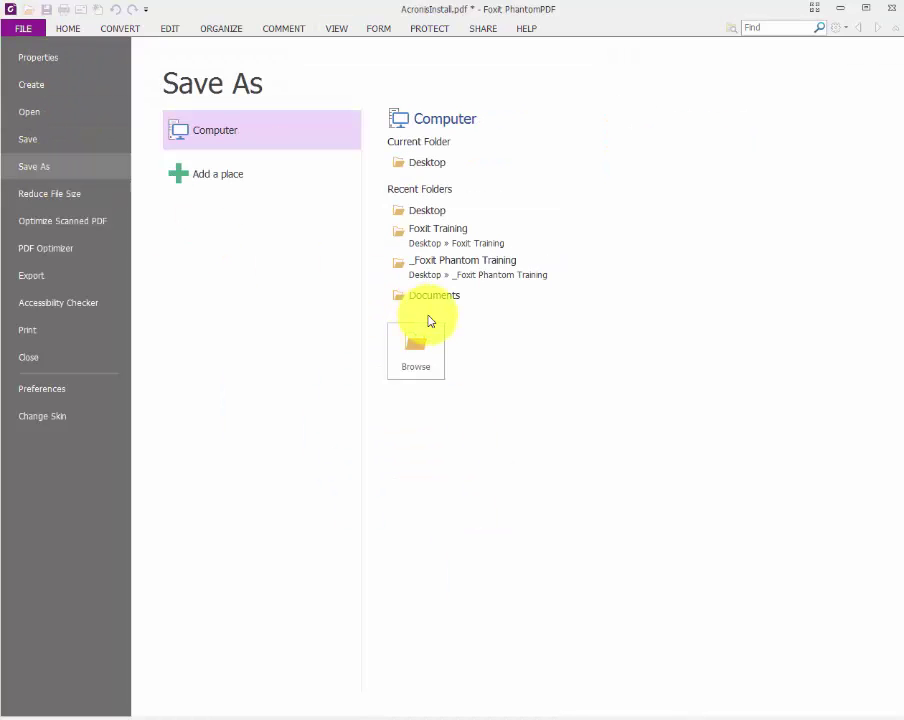
left_click(420, 350)
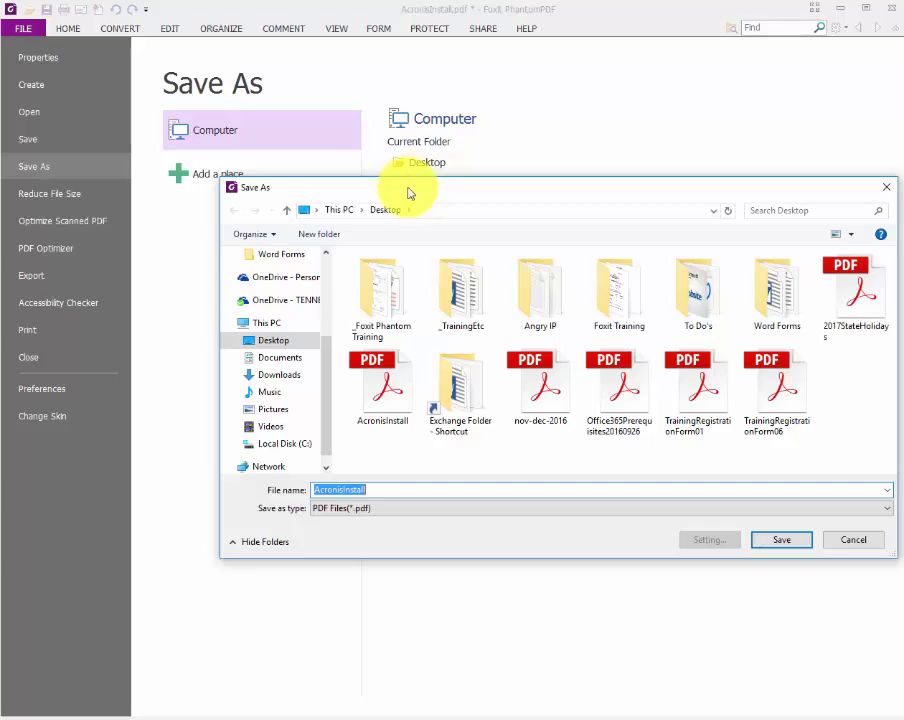
left_click_drag(406, 190, 368, 197)
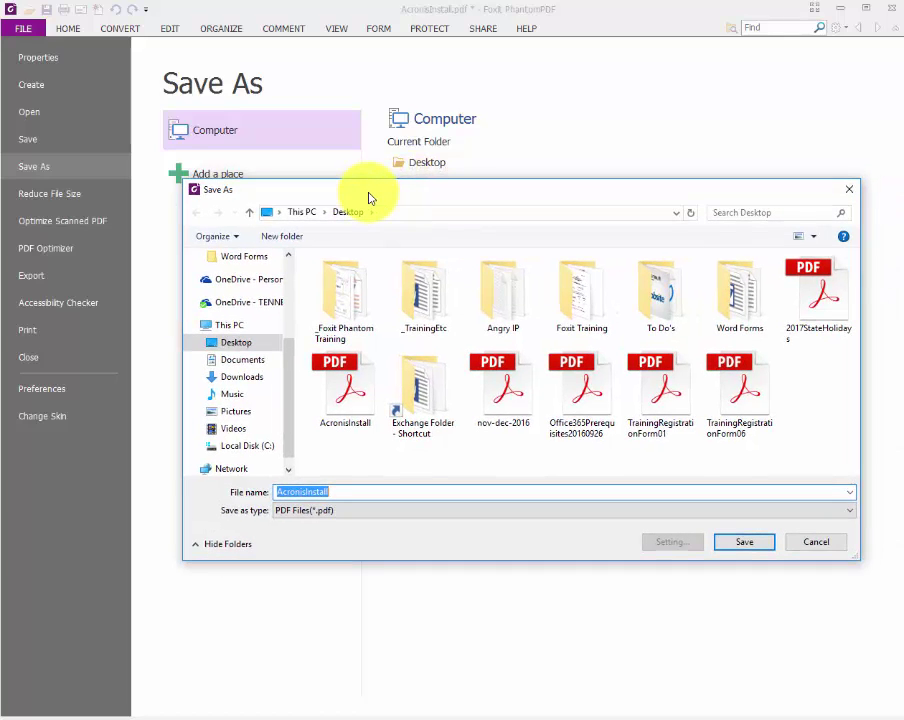
type("Test01")
left_click(731, 546)
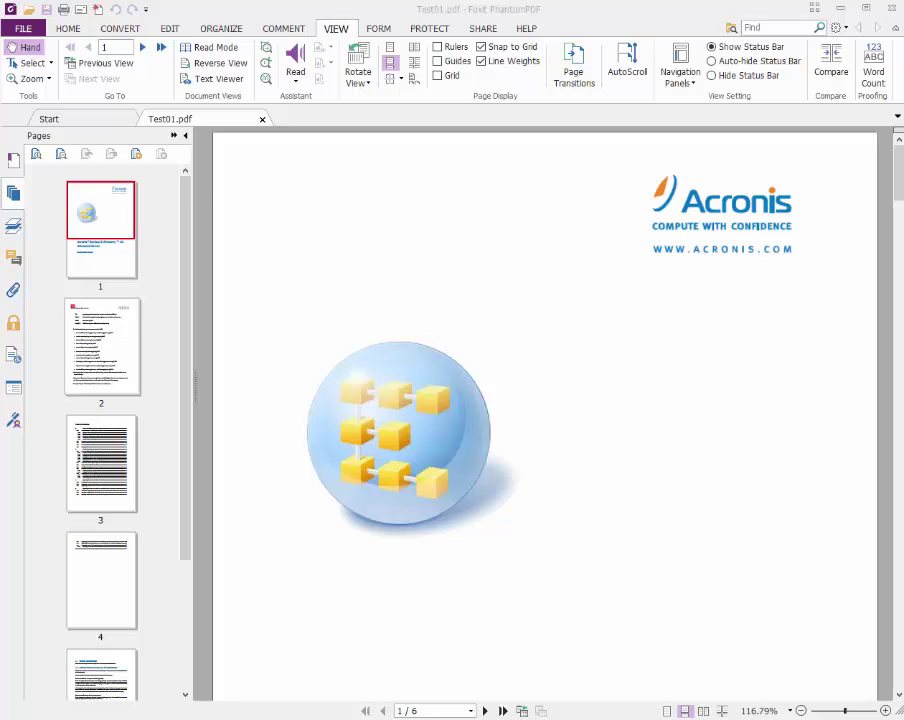
left_click_drag(0, 112, 292, 14)
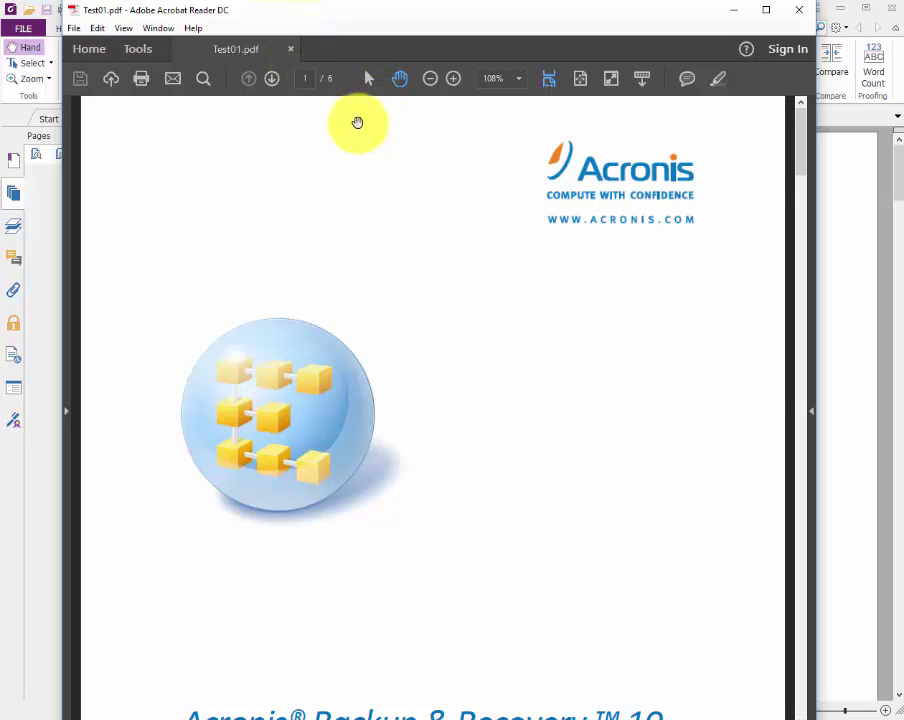
Step: Zoom to 75% and page forward through pages 2-6 of Test01.pdf
left_click(431, 79)
left_click(430, 79)
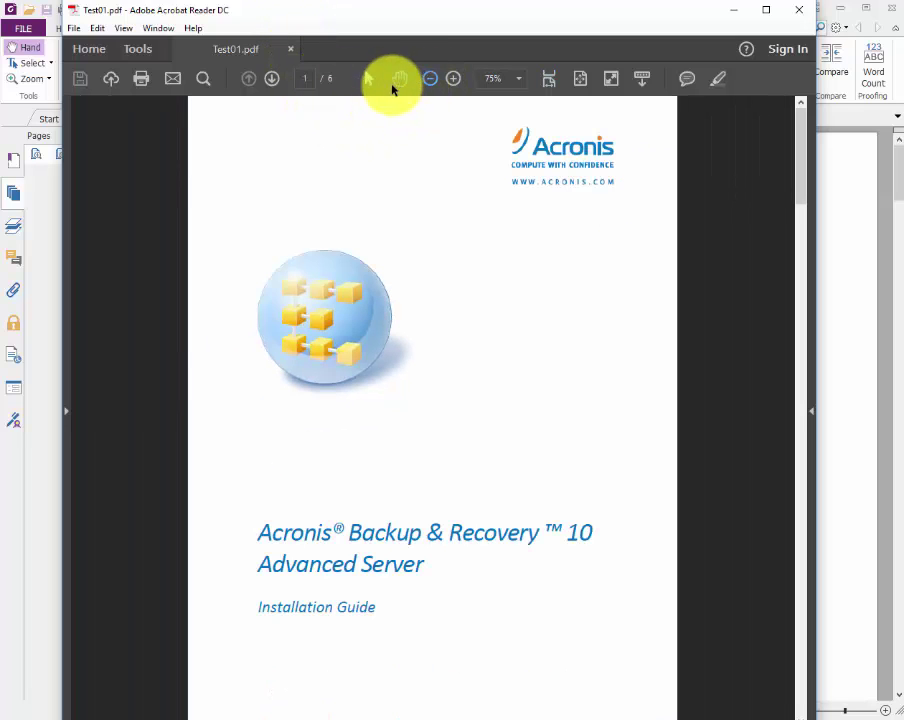
left_click(274, 82)
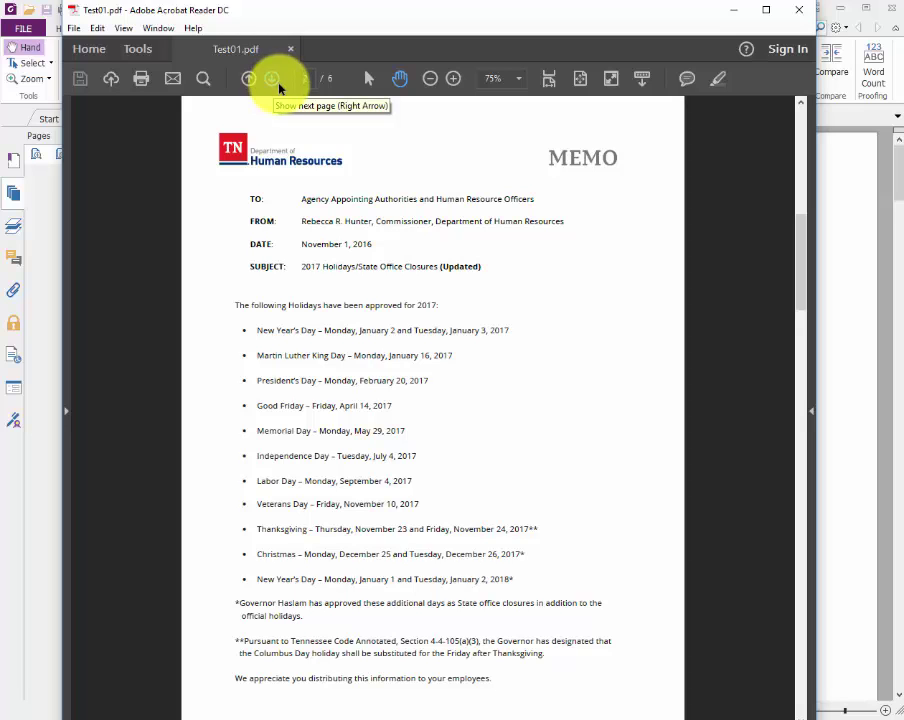
left_click(274, 82)
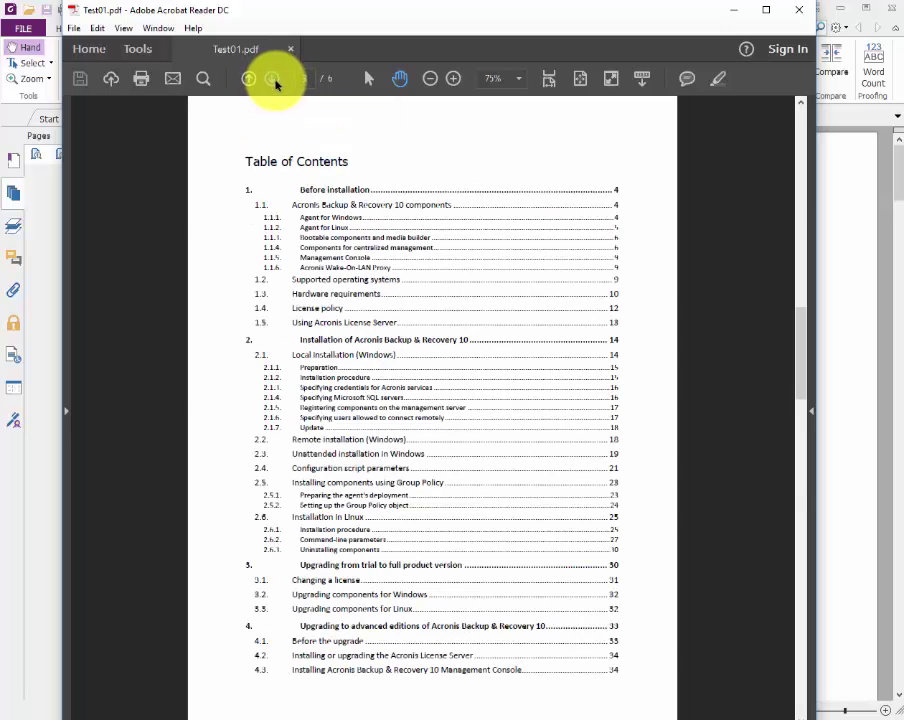
left_click(274, 82)
left_click(274, 82)
left_click(276, 83)
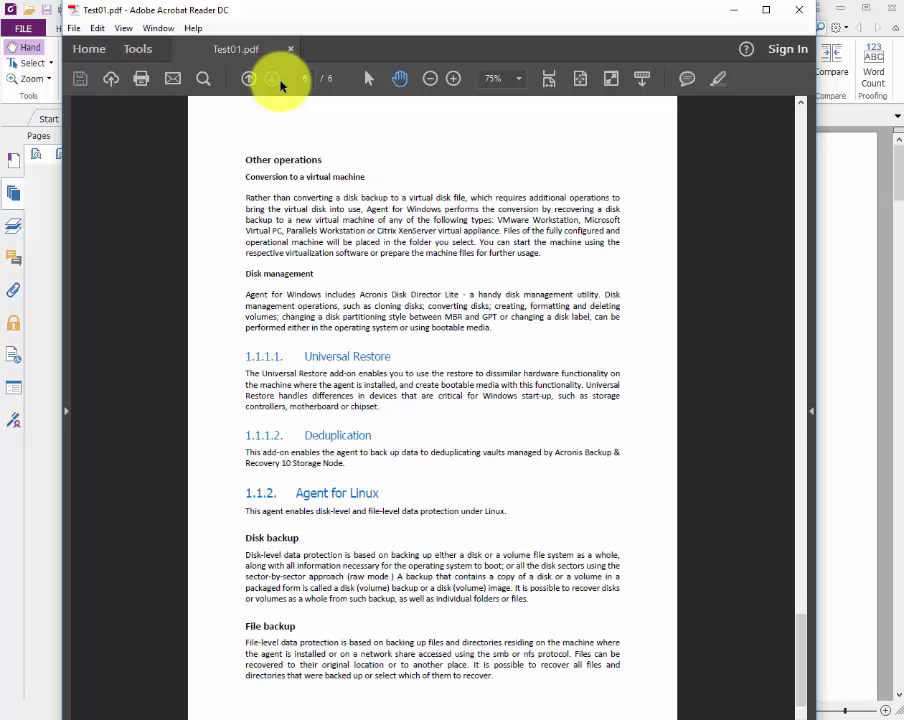
Step: Page back to the cover page, then close Acrobat Reader
left_click(248, 80)
left_click(248, 80)
left_click(248, 80)
left_click(249, 80)
left_click(252, 84)
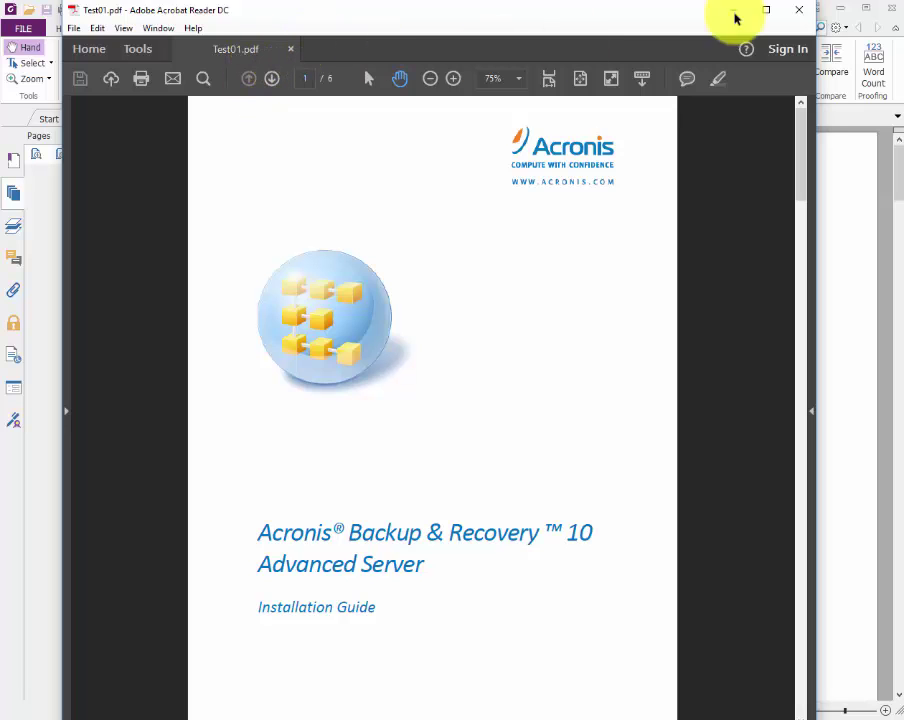
left_click(812, 10)
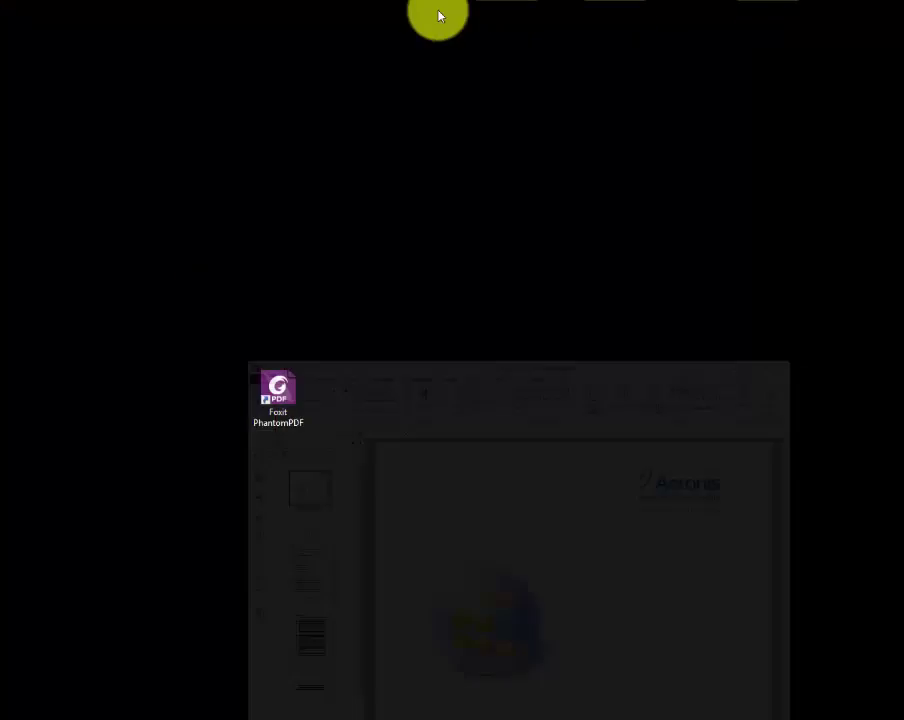